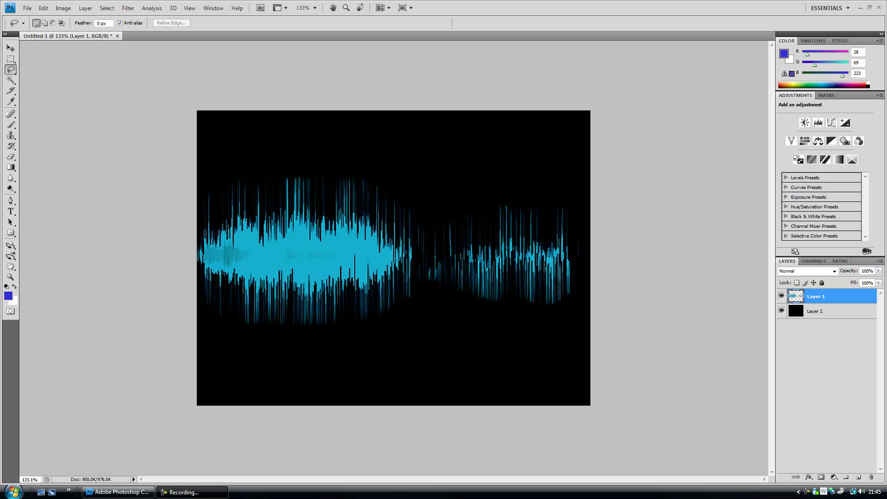
Step: Create a new 640×480 transparent Web document, Untitled-2
left_click(289, 290)
left_click(30, 8)
left_click(36, 19)
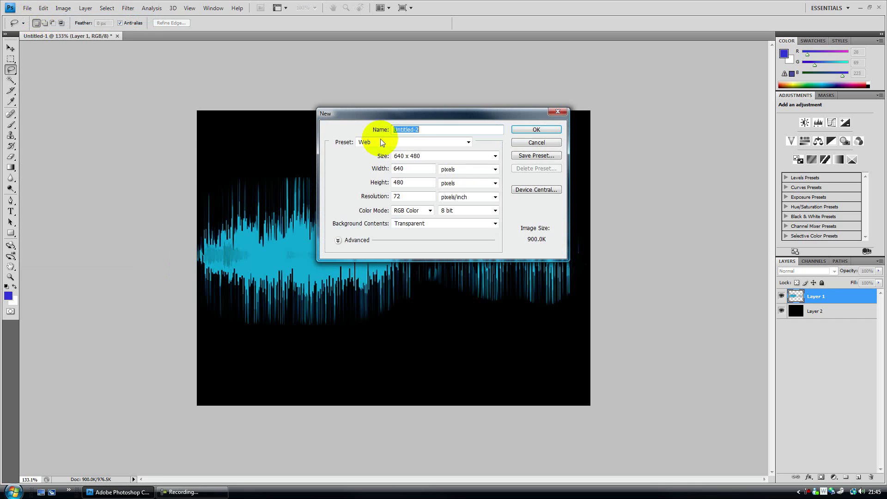
left_click(534, 129)
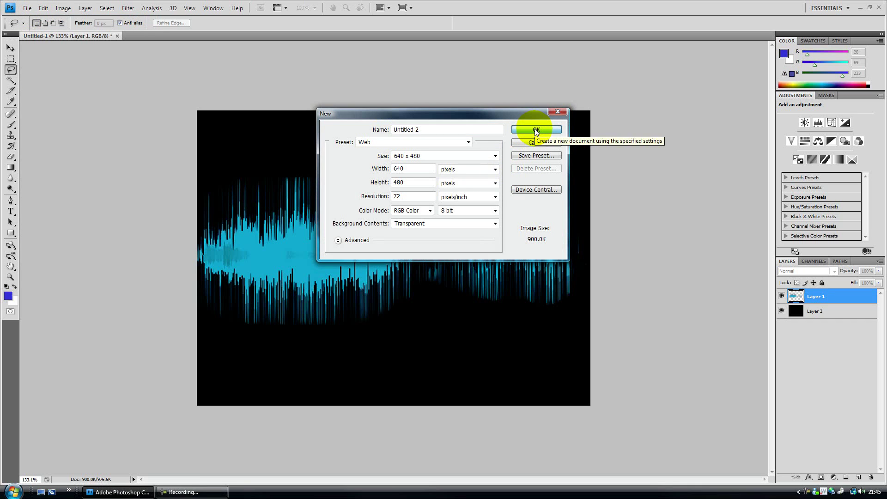
left_click(536, 130)
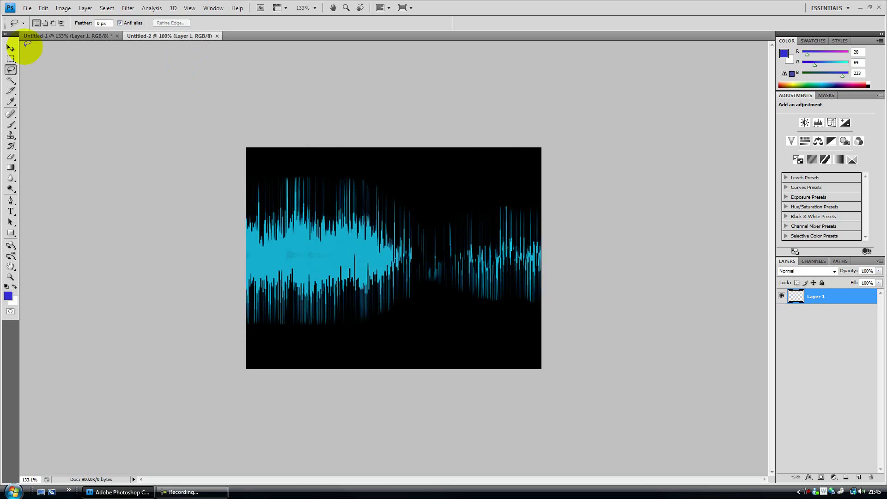
left_click(26, 8)
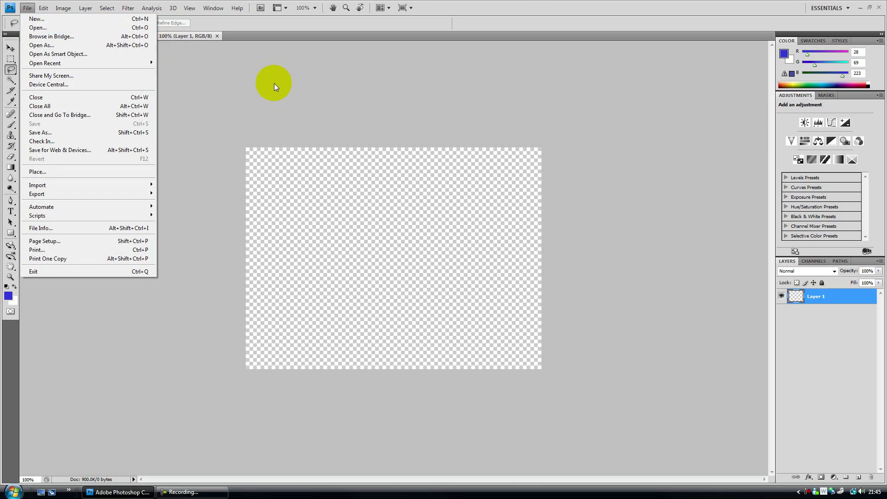
left_click(273, 83)
Step: Zoom the new canvas to 133% and pick the freehand Lasso Tool
key("ctrl+plus")
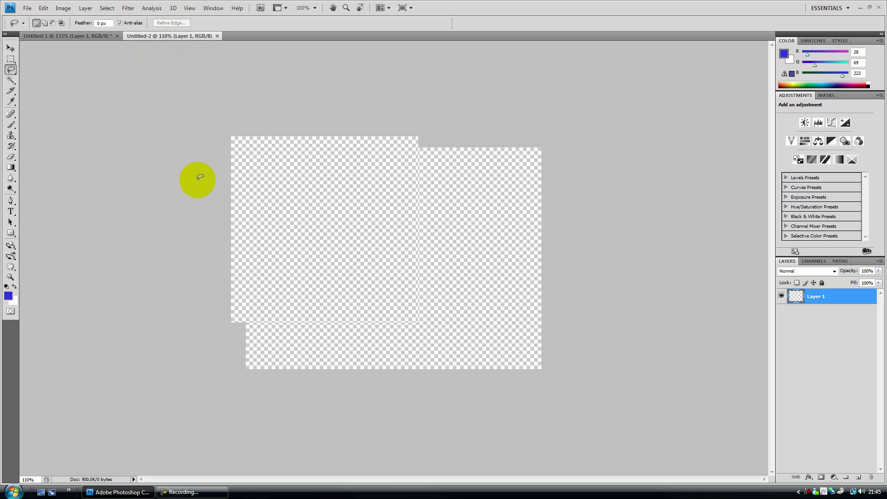
left_click(15, 73)
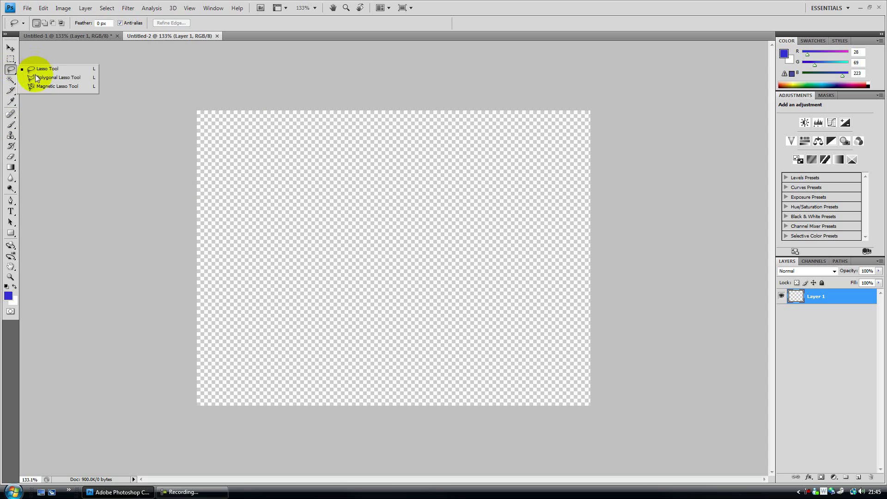
left_click(10, 26)
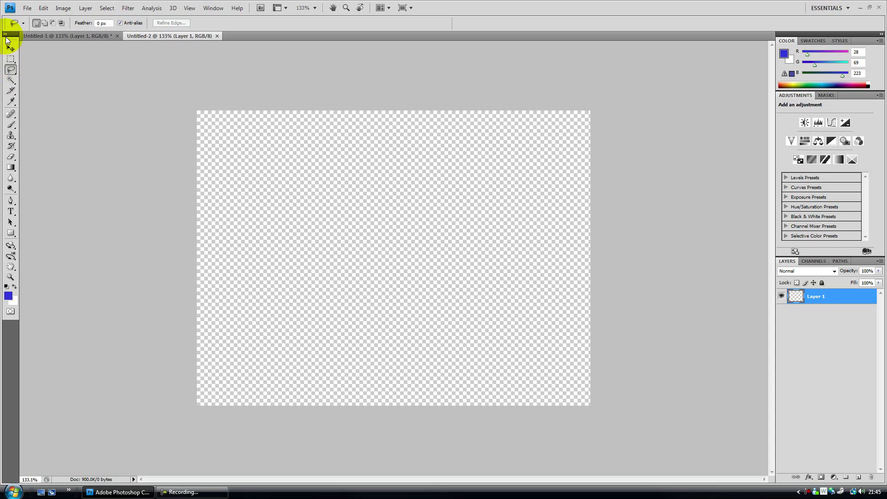
left_click(14, 73)
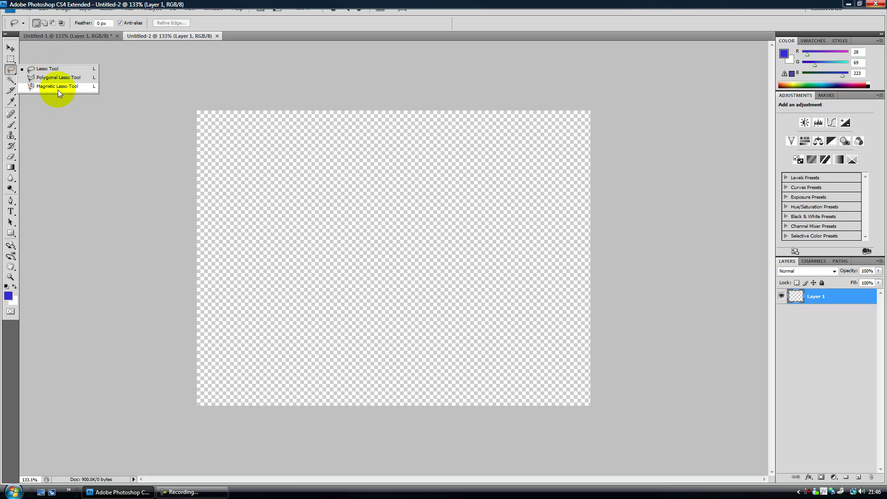
Step: Lasso two hill shapes across the canvas middle and fill them with default black
left_click(48, 67)
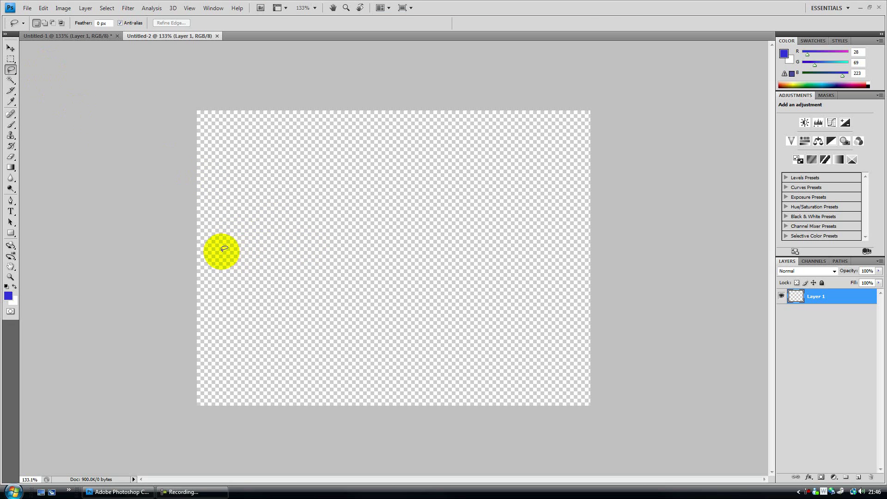
mouse_move(221, 252)
left_mouse_down()
mouse_move(295, 212)
mouse_move(351, 209)
mouse_move(402, 243)
mouse_move(428, 211)
mouse_move(491, 206)
mouse_move(561, 232)
left_mouse_up()
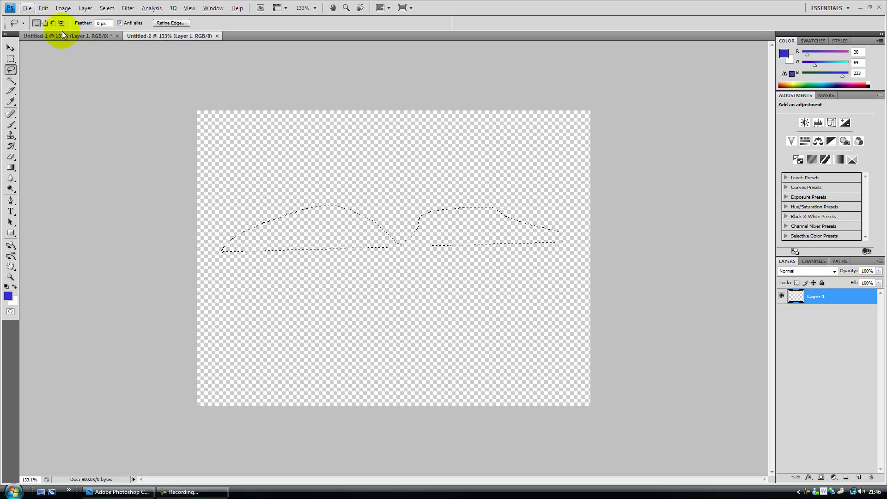
left_click(46, 9)
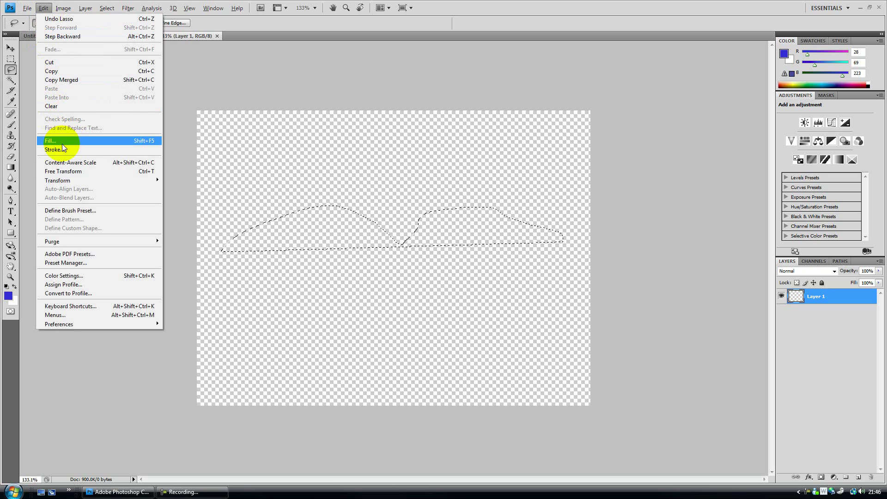
left_click(6, 286)
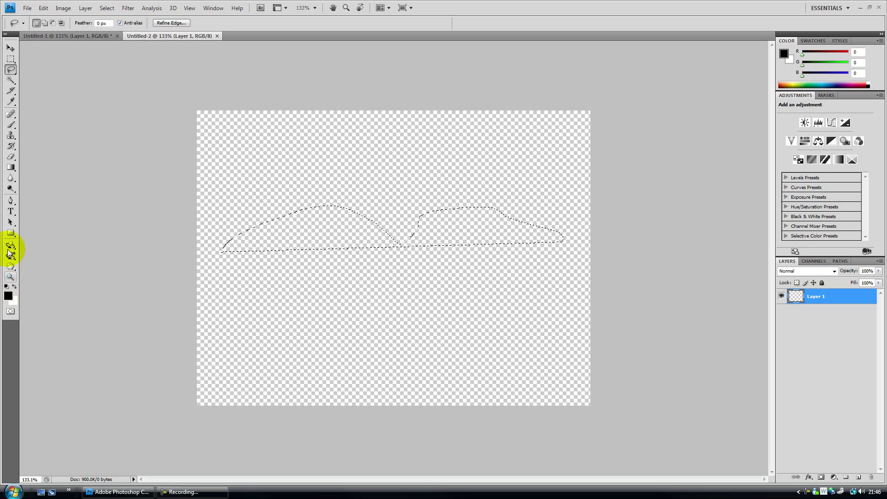
left_click(44, 8)
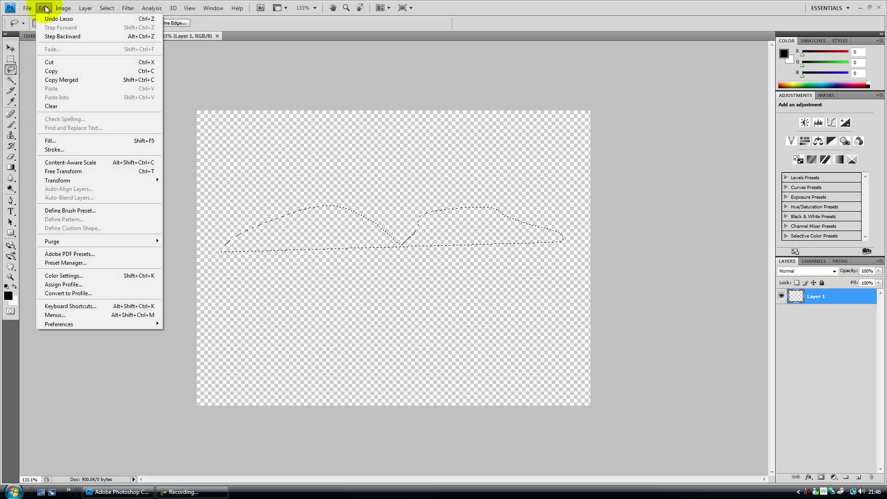
left_click(57, 141)
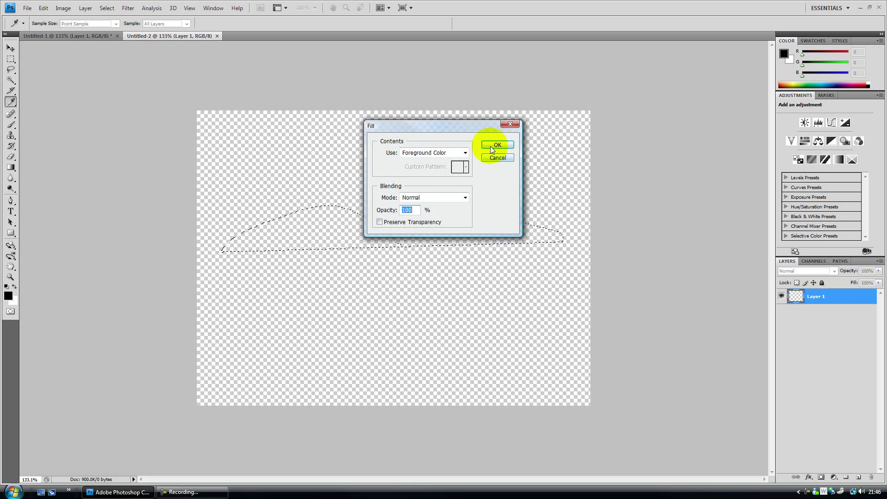
left_click(496, 145)
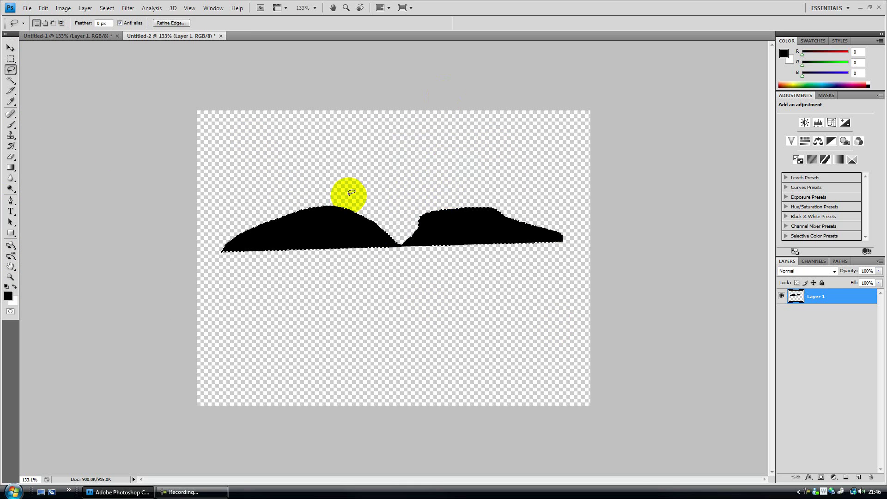
left_click(11, 48)
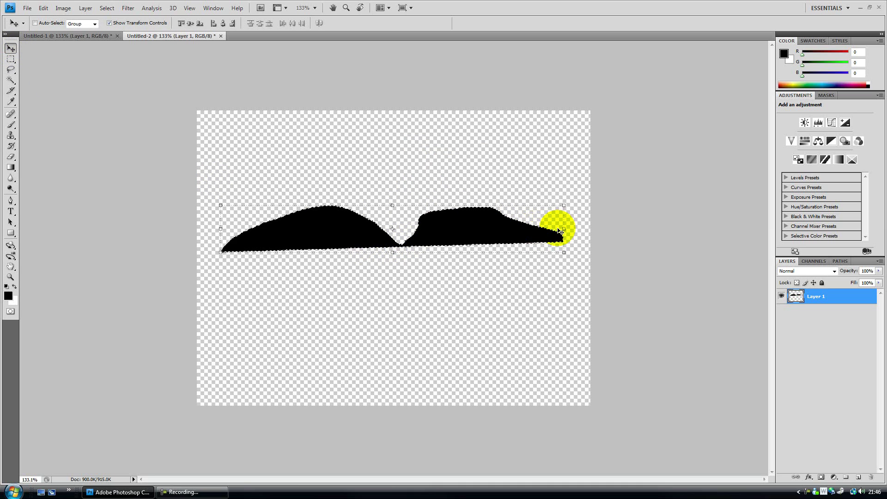
left_click(569, 200)
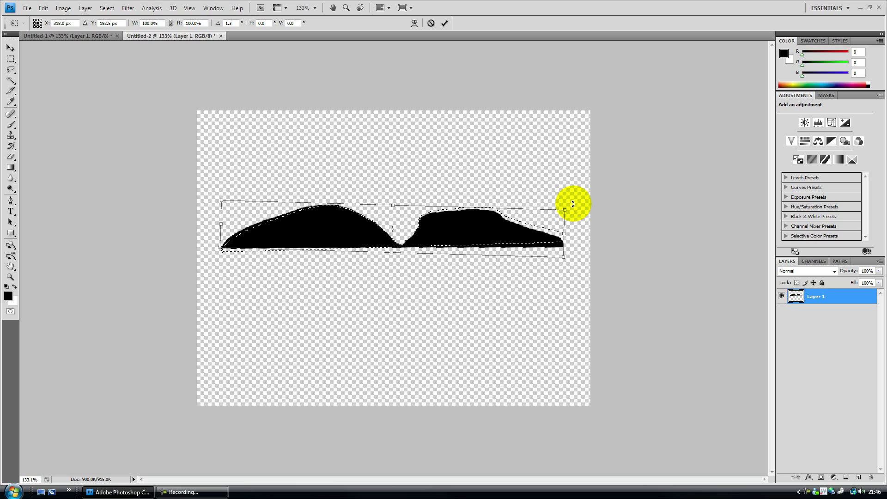
left_click_drag(574, 203, 573, 204)
key("Escape")
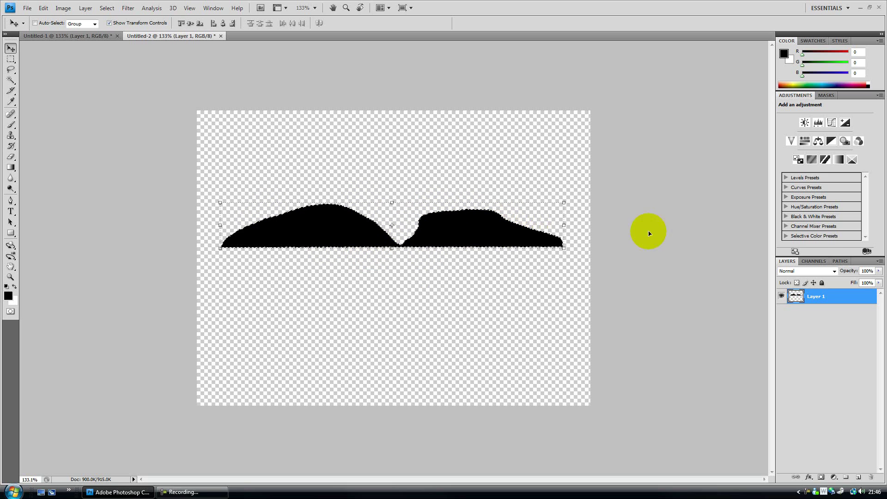
Step: Duplicate Layer 1 as Layer 1 copy, then nudge the original Layer 1 shape slightly lower
right_click(817, 303)
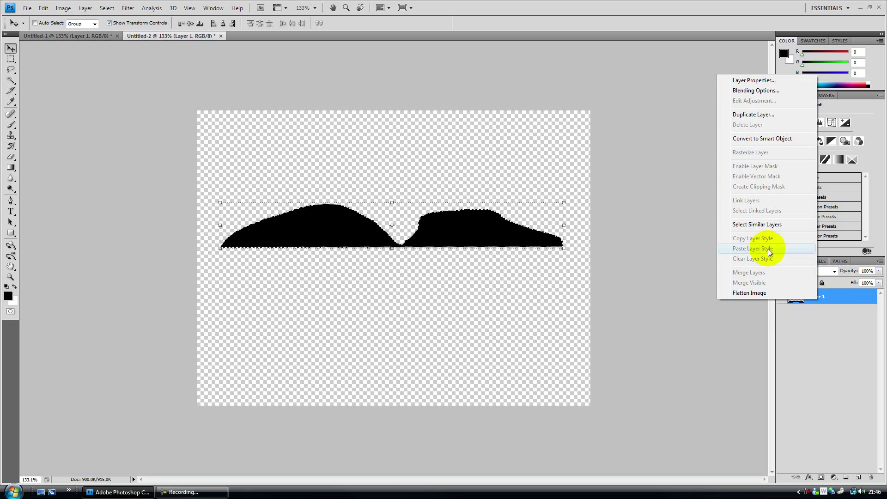
left_click(755, 119)
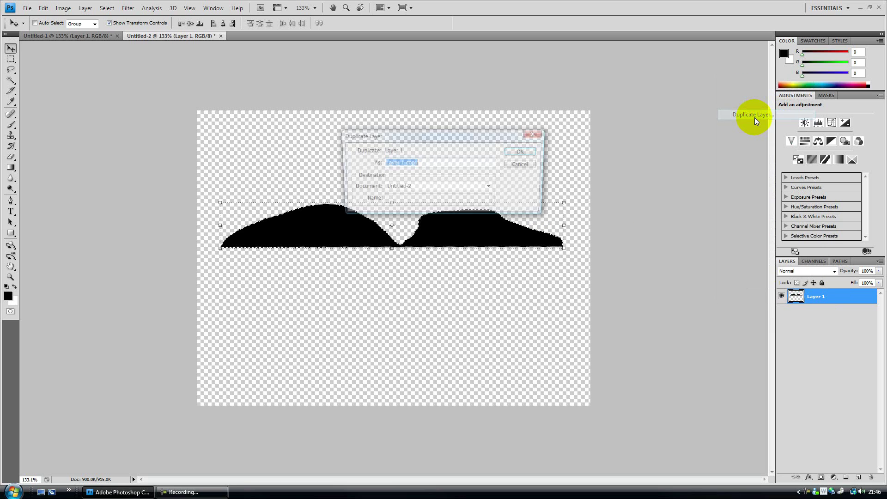
left_click(523, 152)
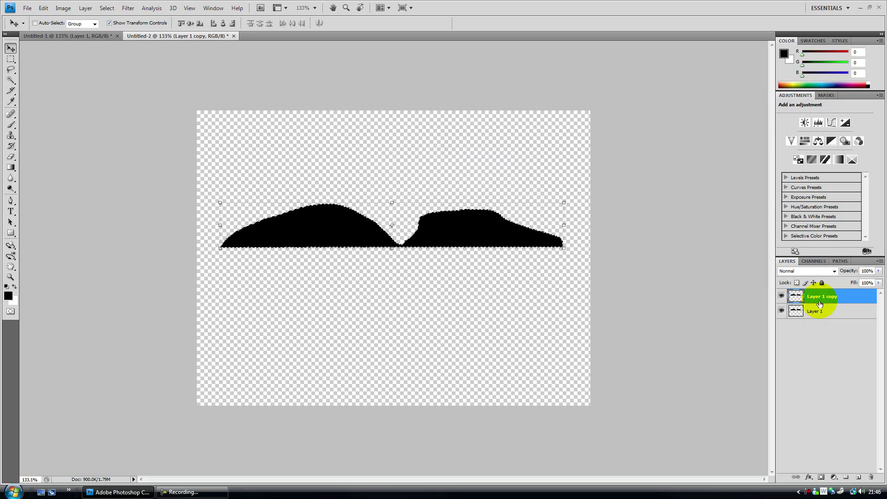
left_click(815, 312)
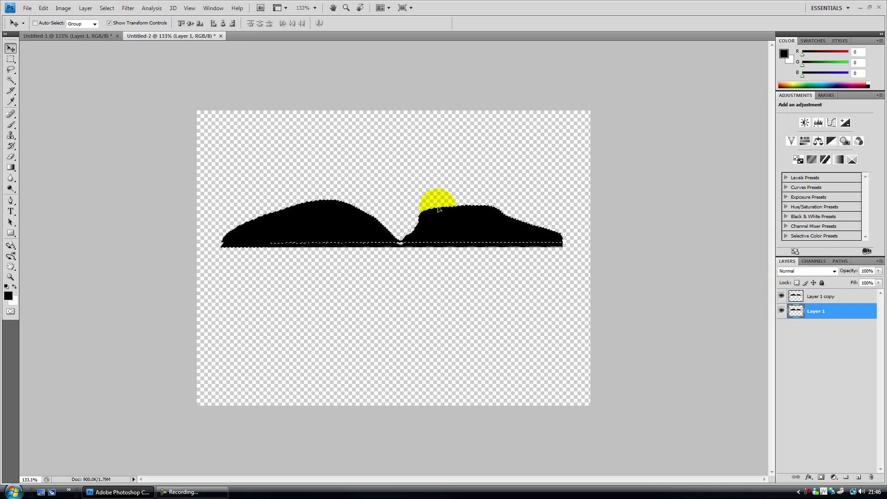
left_click_drag(439, 209, 429, 246)
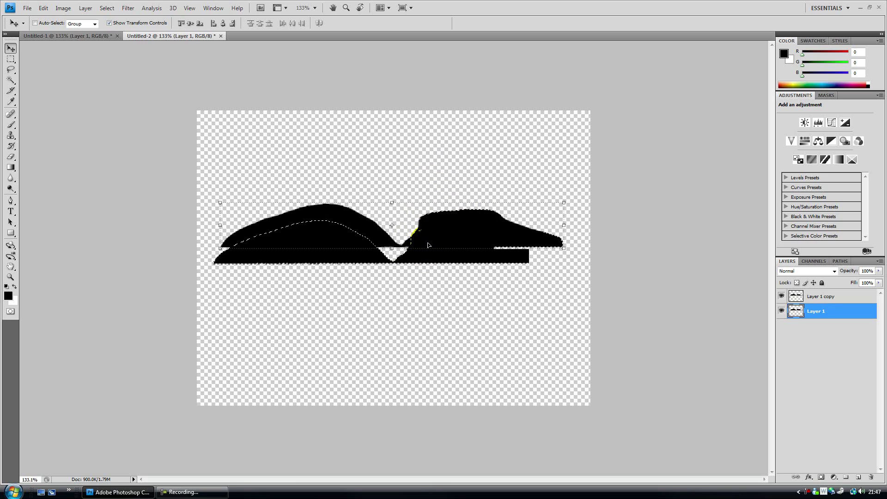
Step: Flip Layer 1 vertically beneath the hills at about 80% height, nudging it up to close the gap
left_click(10, 58)
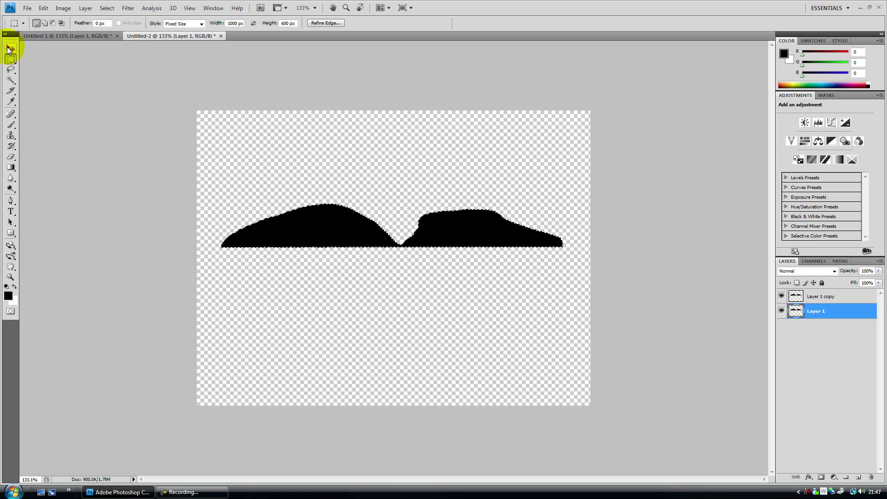
left_click(10, 49)
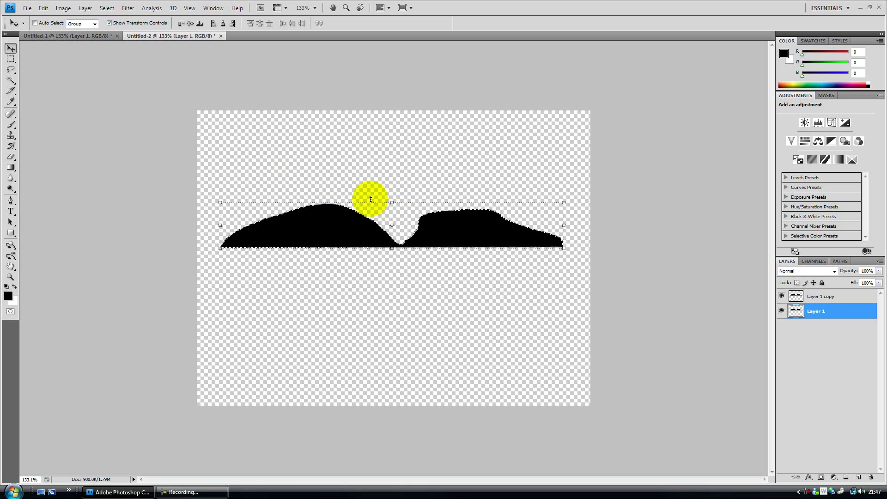
scroll(360, 250, "up", 3)
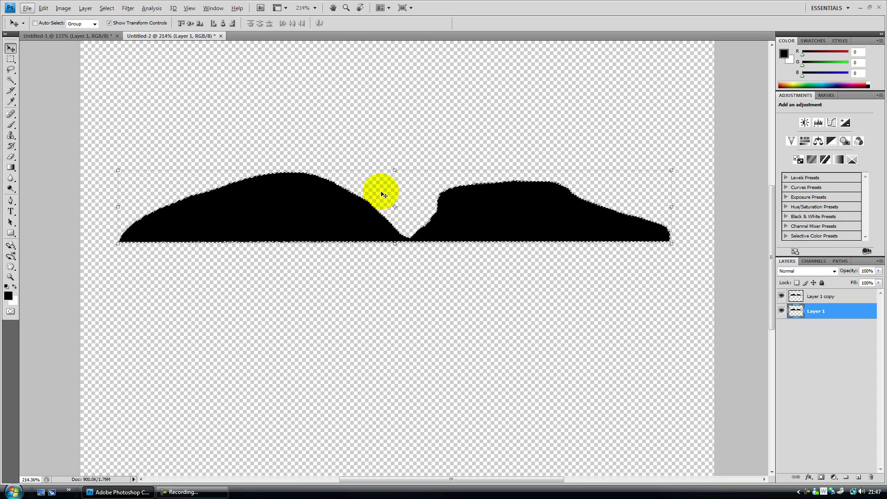
left_click_drag(396, 168, 410, 304)
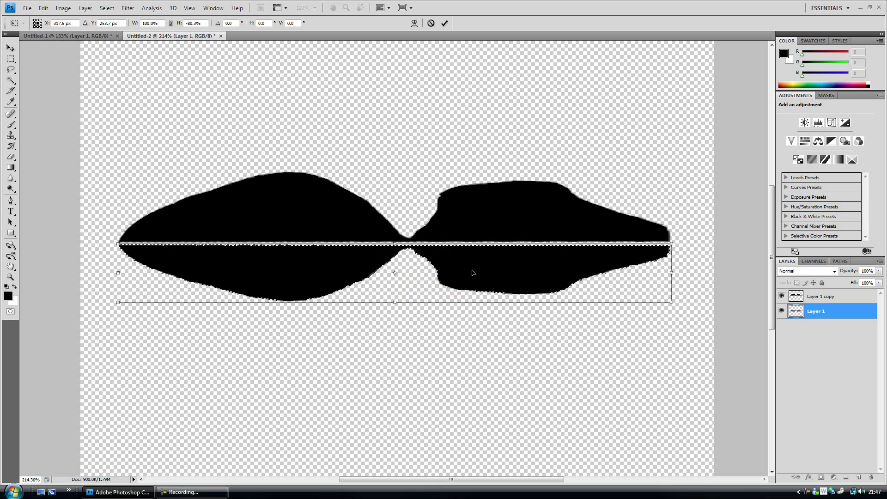
key("Return")
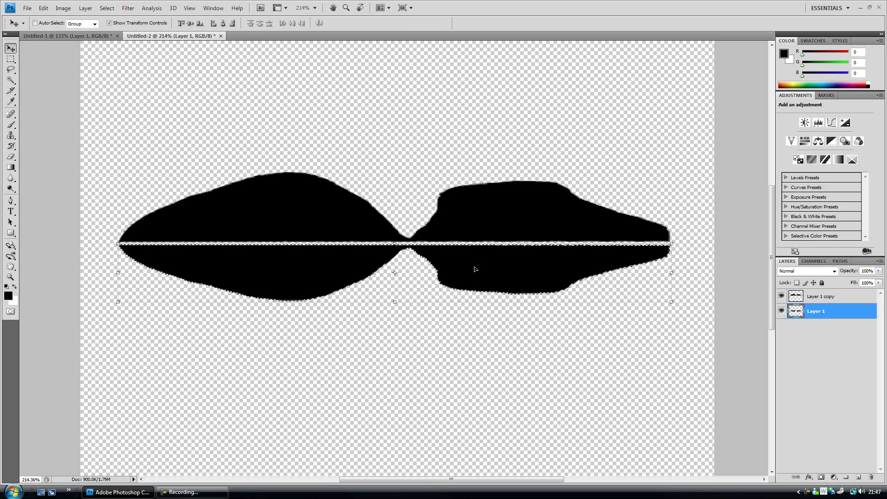
key("Up")
key("Up")
key("Up")
key("Up")
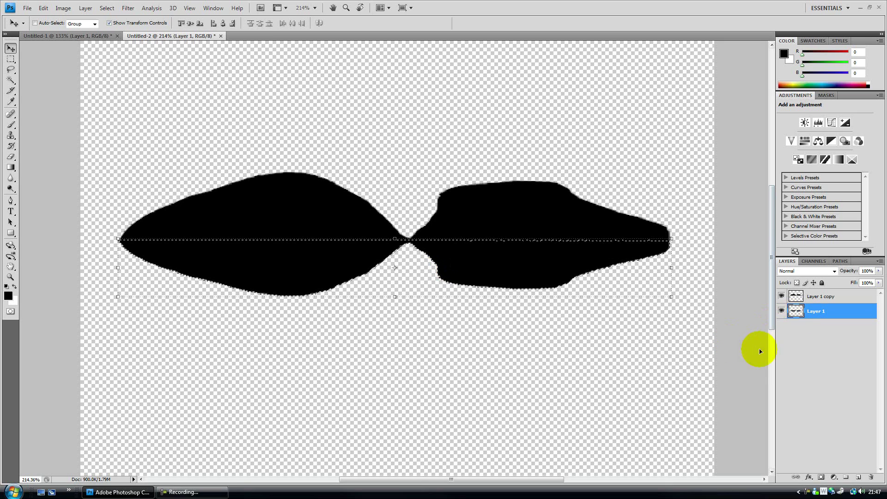
left_click(802, 367)
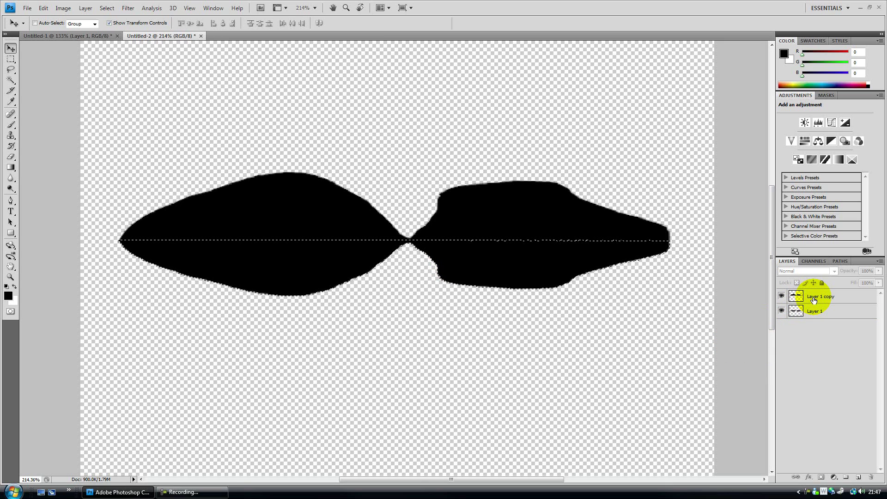
Step: Merge Layer 1 copy down into Layer 1 and deselect with Ctrl+D
left_click(814, 299)
right_click(814, 297)
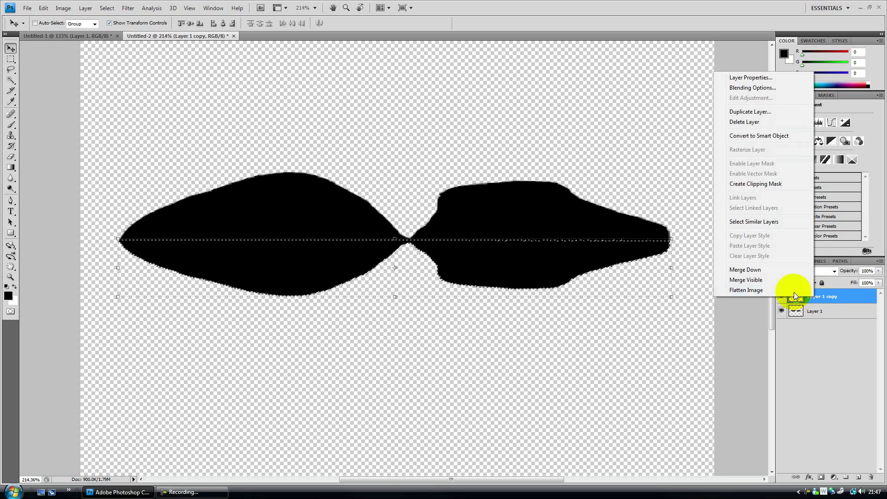
left_click(771, 271)
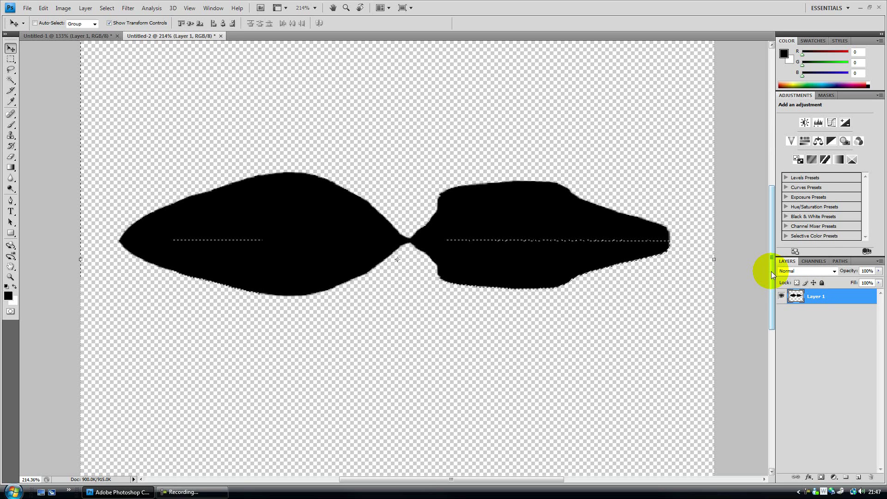
key("ctrl+d")
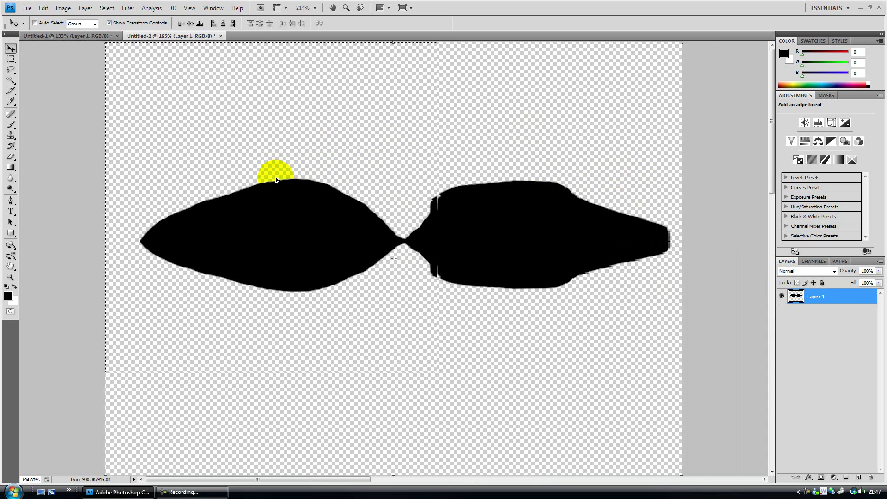
scroll(275, 175, "down", 1)
left_click(89, 8)
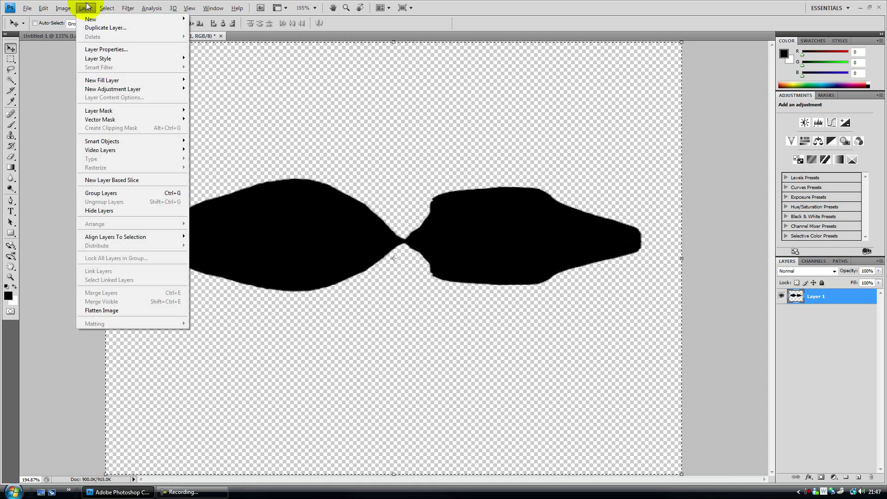
left_click(92, 10)
left_click(128, 8)
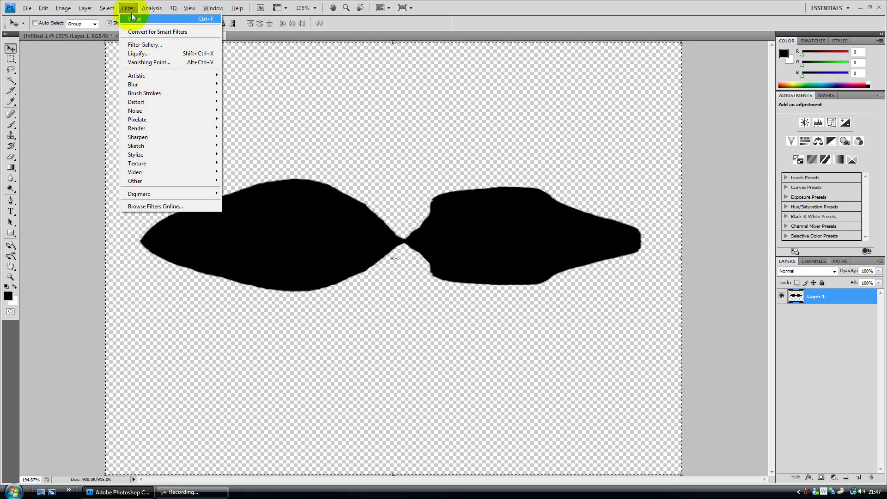
left_click(138, 20)
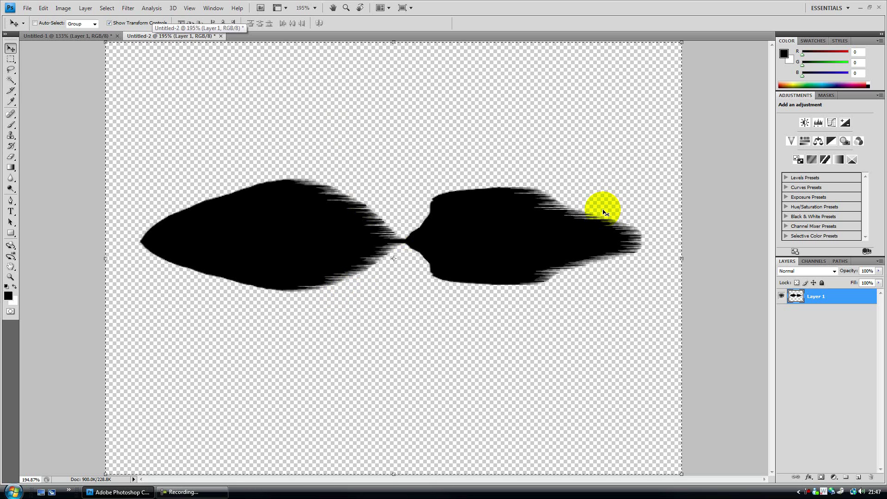
key("ctrl+z")
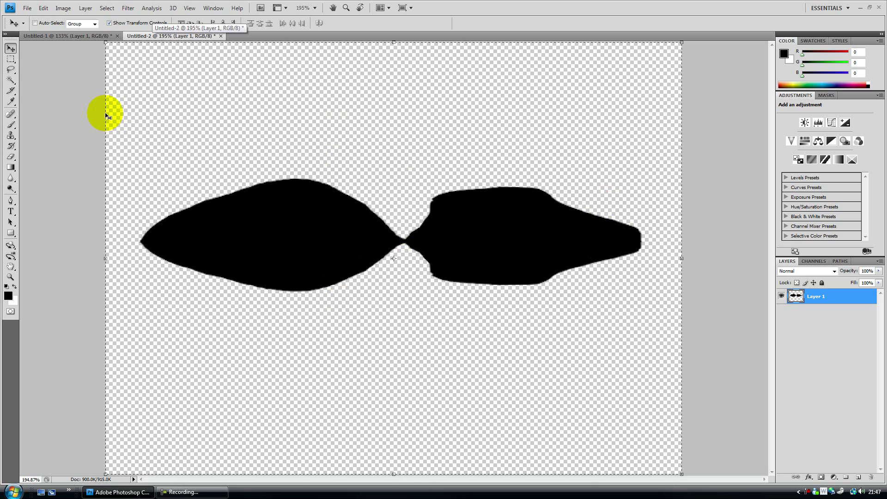
Step: Rotate the Untitled-2 canvas 90° clockwise into portrait orientation
left_click(65, 9)
mouse_move(95, 93)
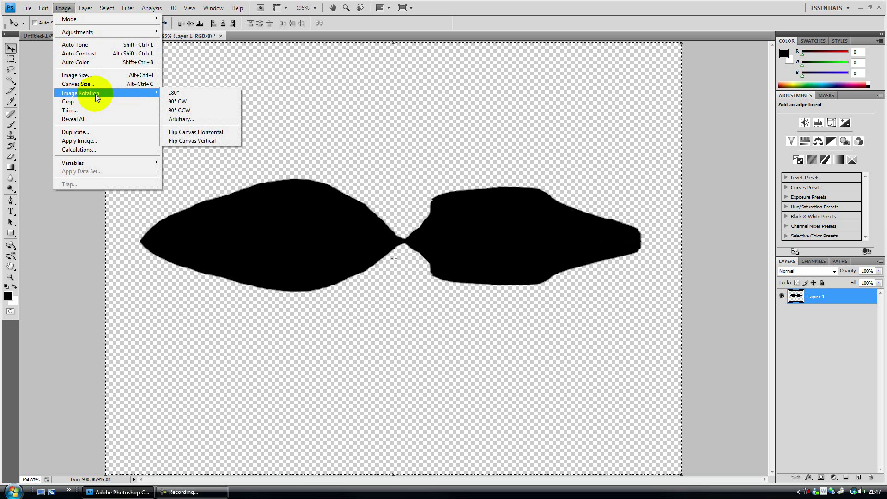
left_click(179, 103)
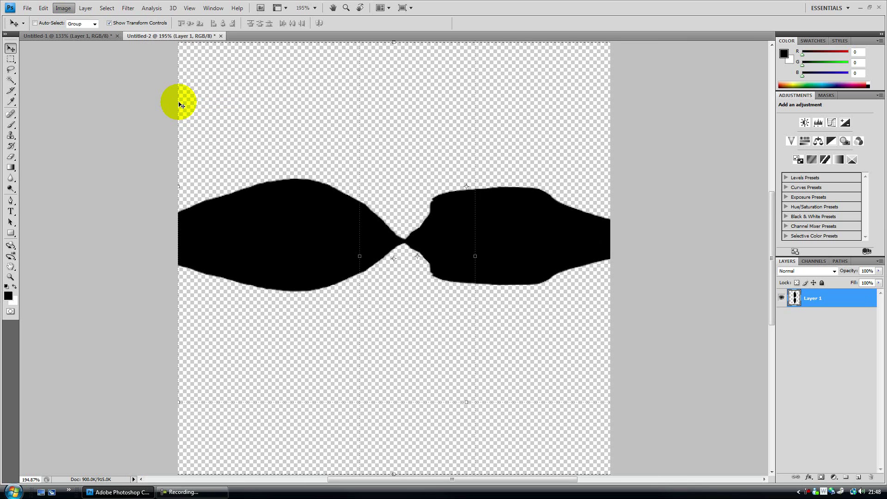
scroll(370, 164, "down", 4)
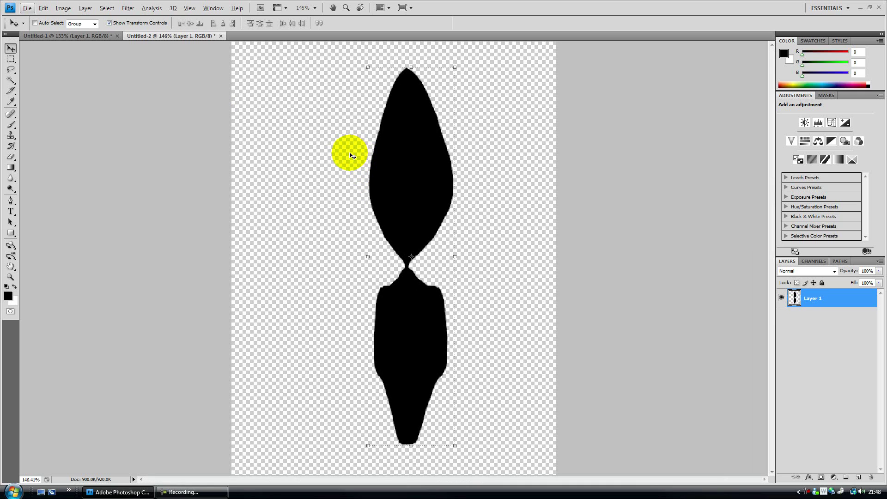
left_click(63, 8)
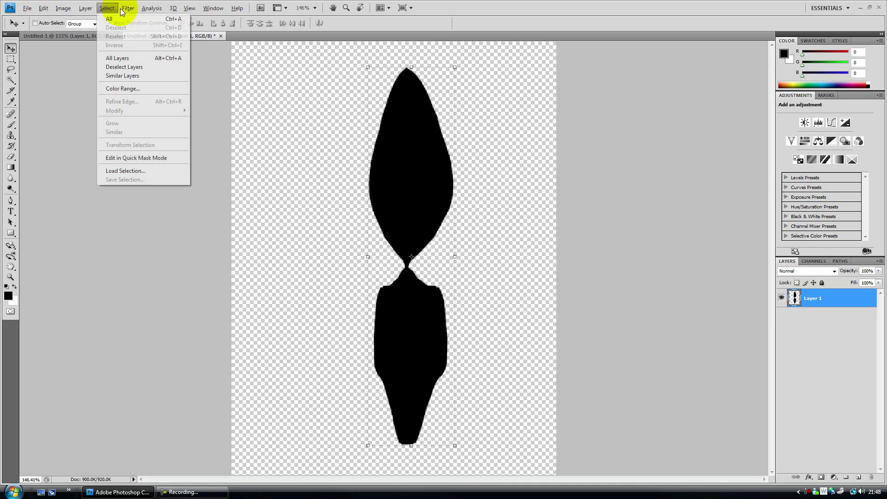
Step: Apply the Wind filter, method Wind, blowing from the right to the upright silhouette
mouse_move(128, 8)
mouse_move(161, 154)
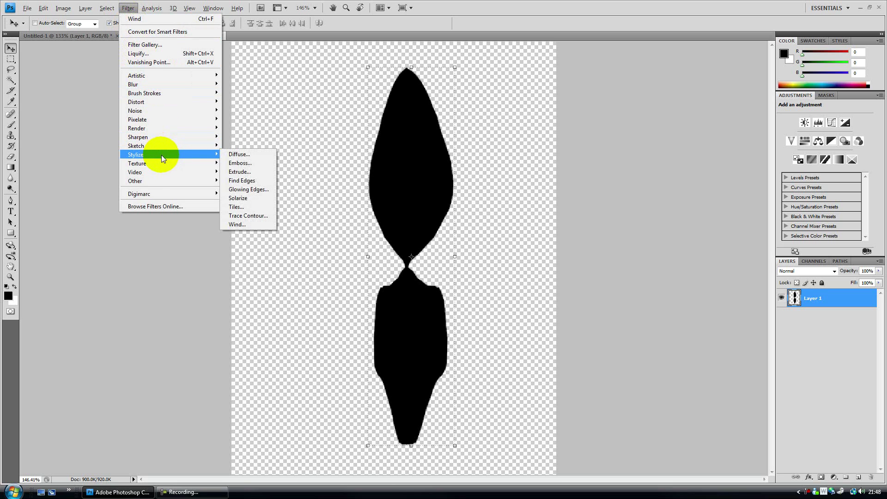
left_click(252, 223)
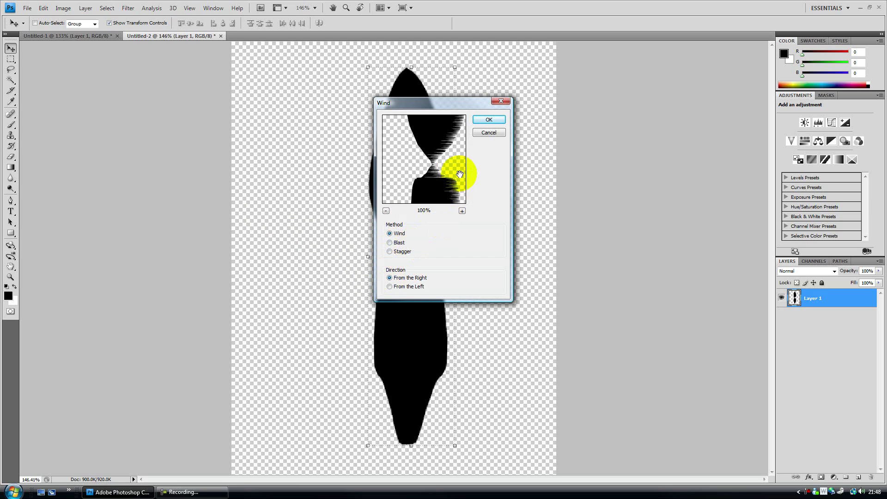
left_click(390, 286)
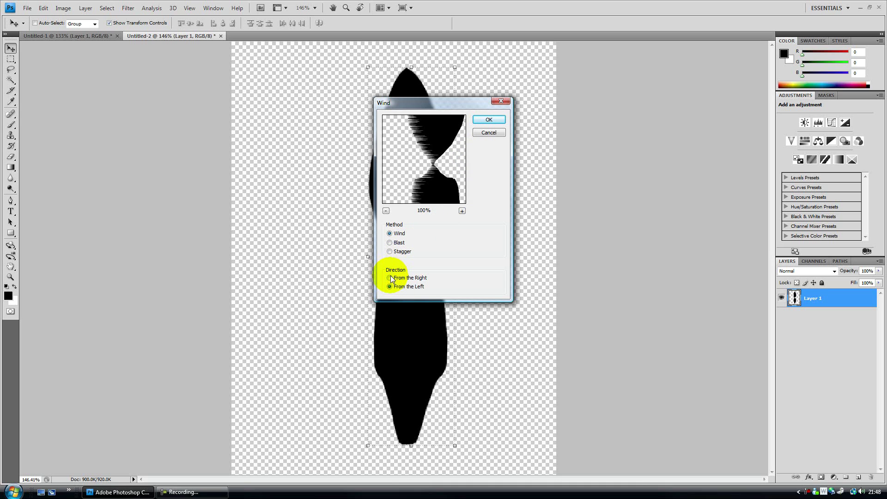
left_click(390, 278)
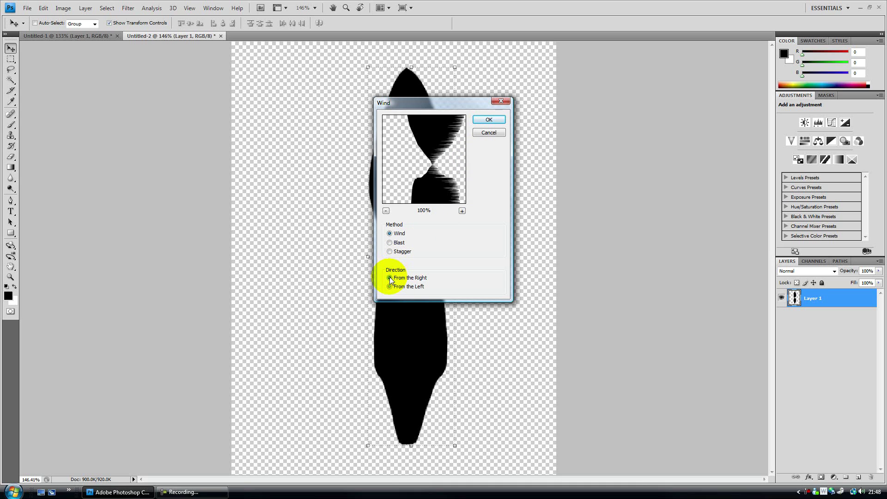
left_click(489, 120)
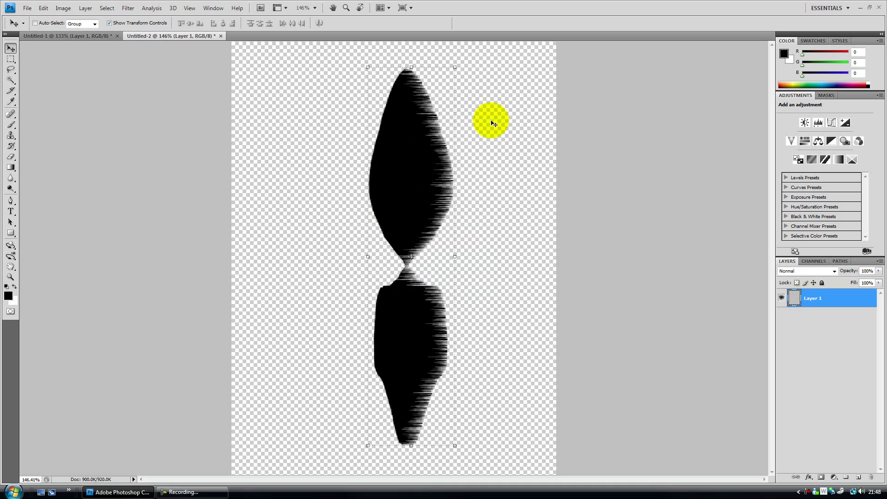
Step: Repeat the right-side Wind filter several more times to build heavy streaks
left_click(131, 9)
left_click(137, 19)
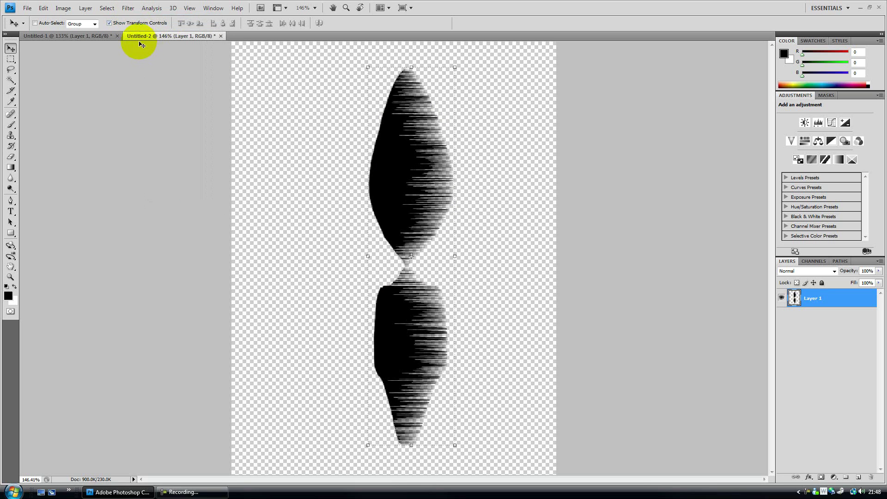
left_click(131, 10)
left_click(136, 18)
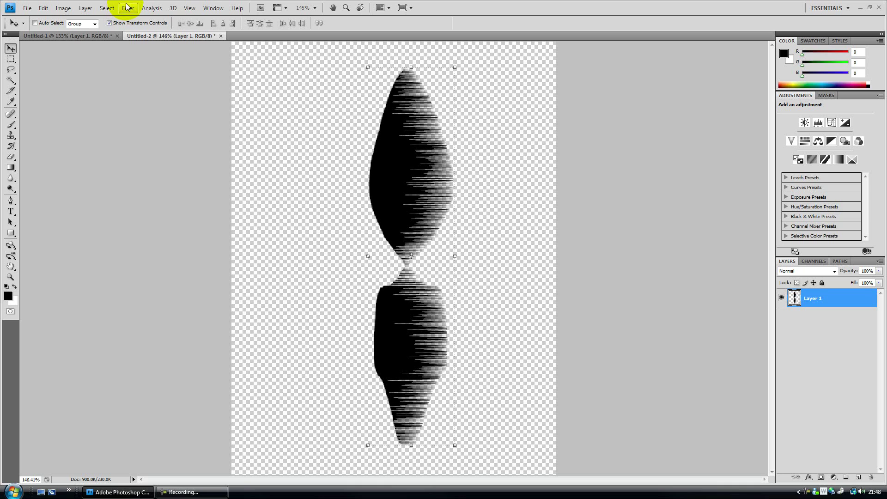
Step: Apply the Wind filter from the left, then repeat it once more
left_click(128, 9)
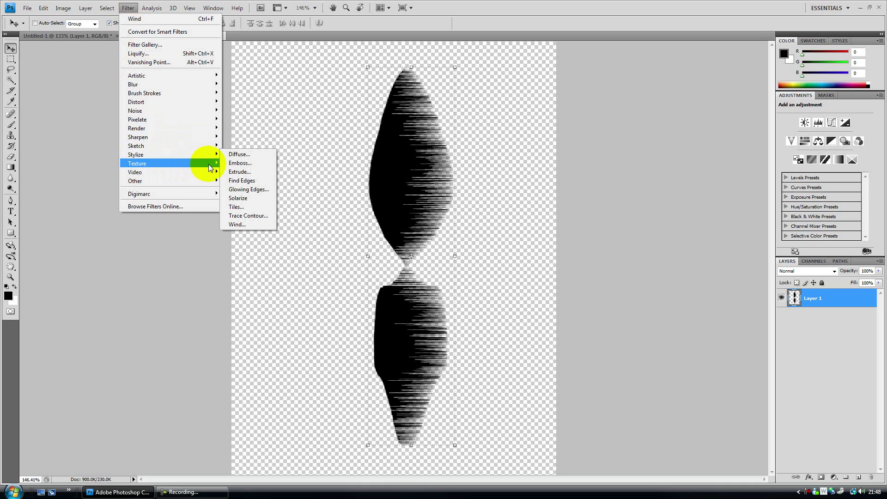
left_click(255, 223)
left_click(390, 287)
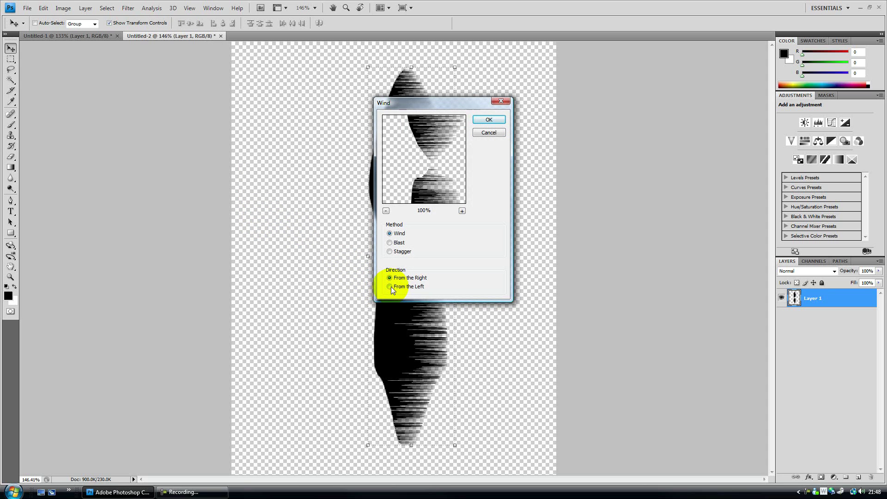
left_click(491, 121)
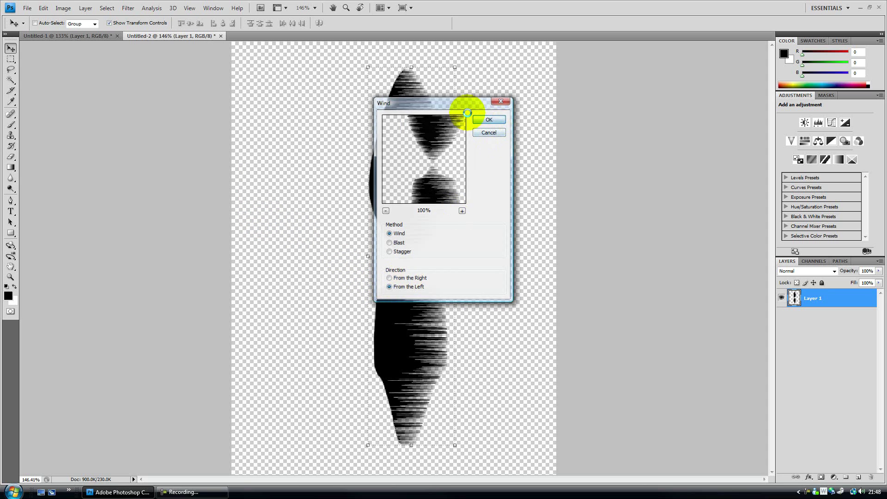
left_click(128, 8)
left_click(131, 18)
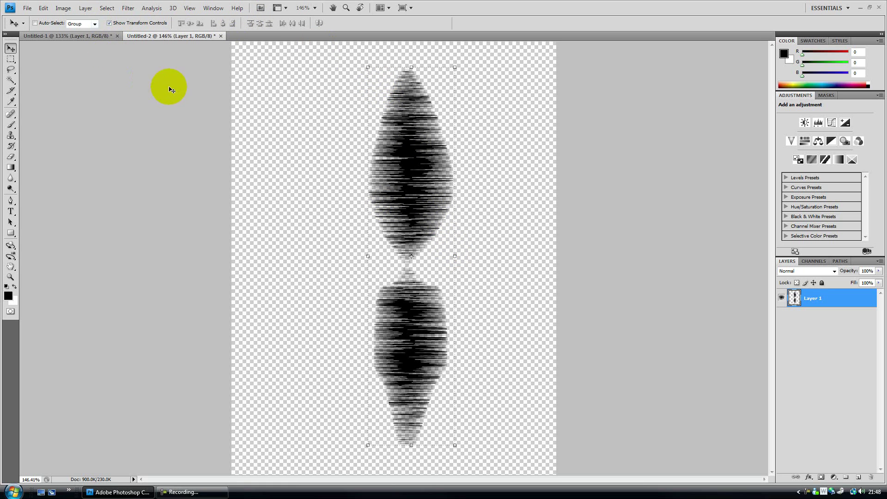
Step: Apply a 0° Motion Blur with the distance raised to 34 pixels
left_click(127, 8)
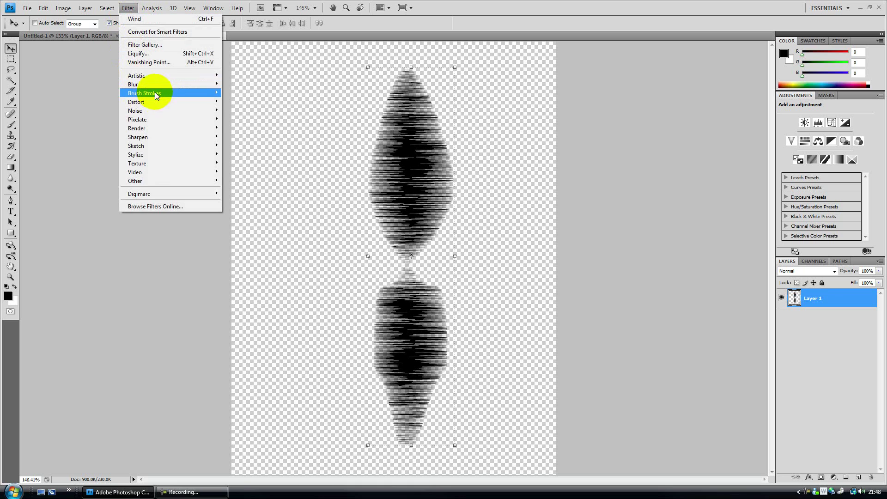
mouse_move(154, 84)
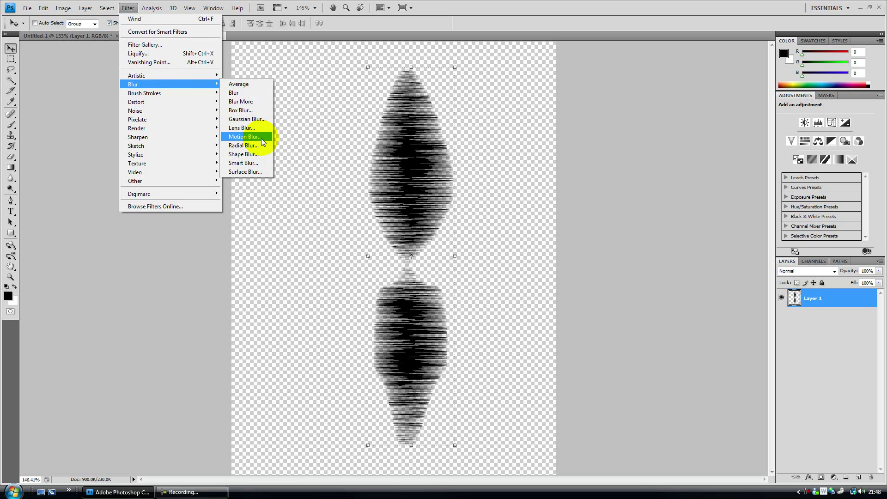
left_click(262, 138)
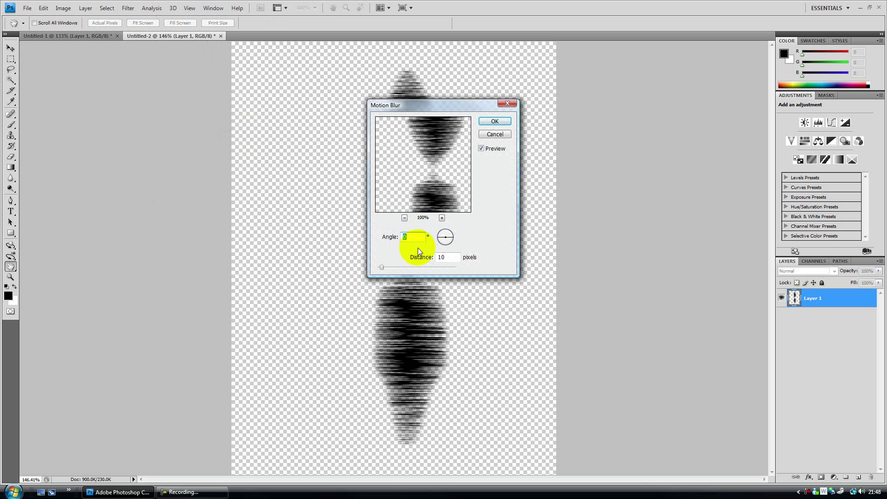
left_click_drag(382, 268, 390, 267)
left_click(492, 121)
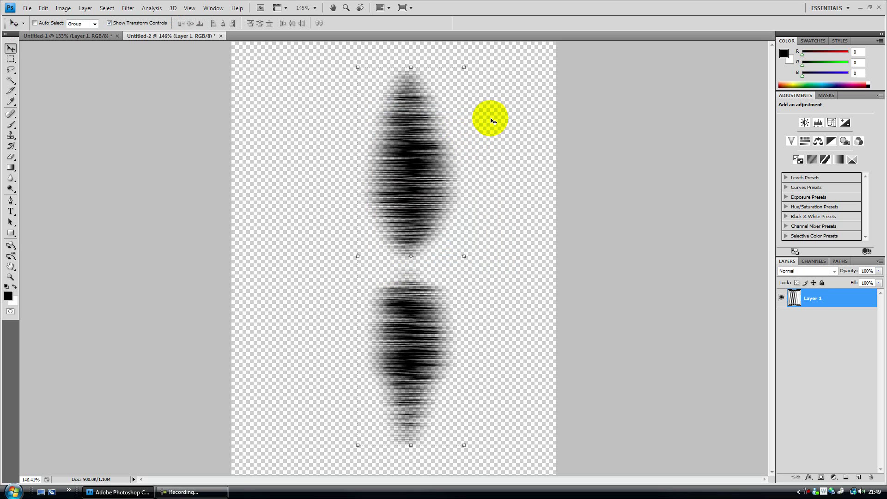
Step: Free-transform the waveform, stretching both sides outward to about 132% width
key("ctrl+t")
left_click_drag(467, 256, 479, 256)
left_click_drag(359, 260, 340, 254)
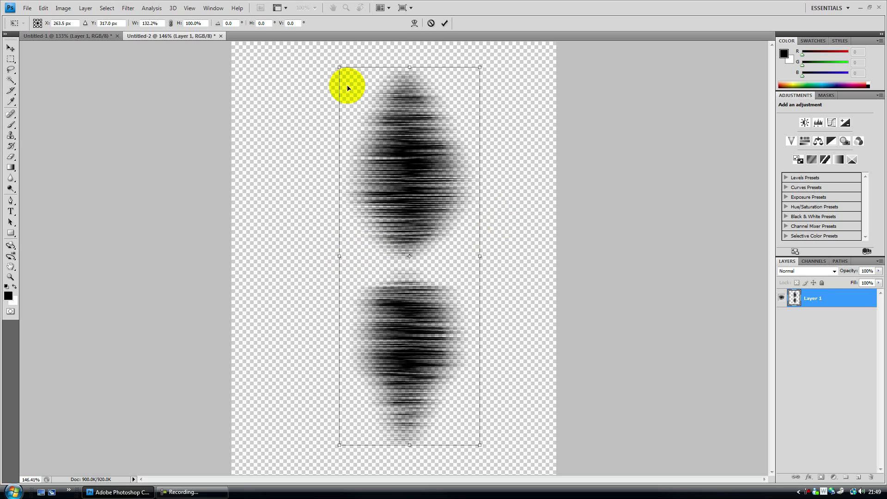
Step: Commit the widened waveform and rotate the canvas 90° counter-clockwise back to landscape
left_click(63, 8)
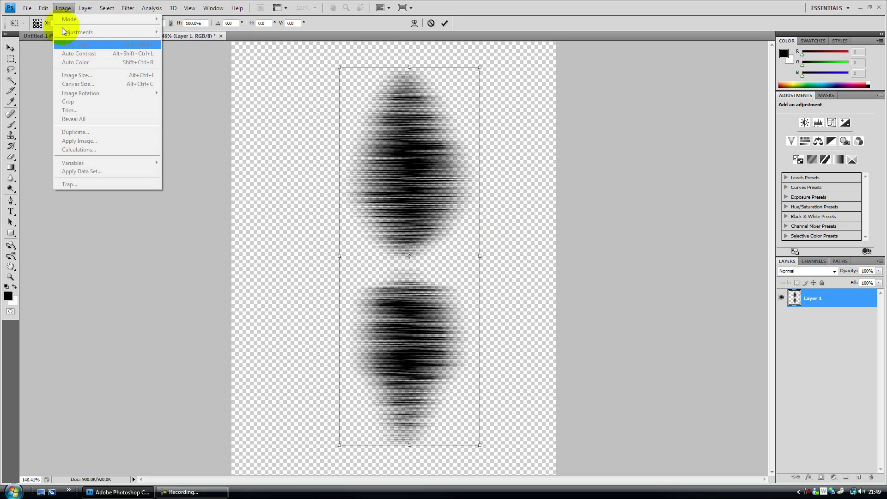
left_click(261, 145)
key("Return")
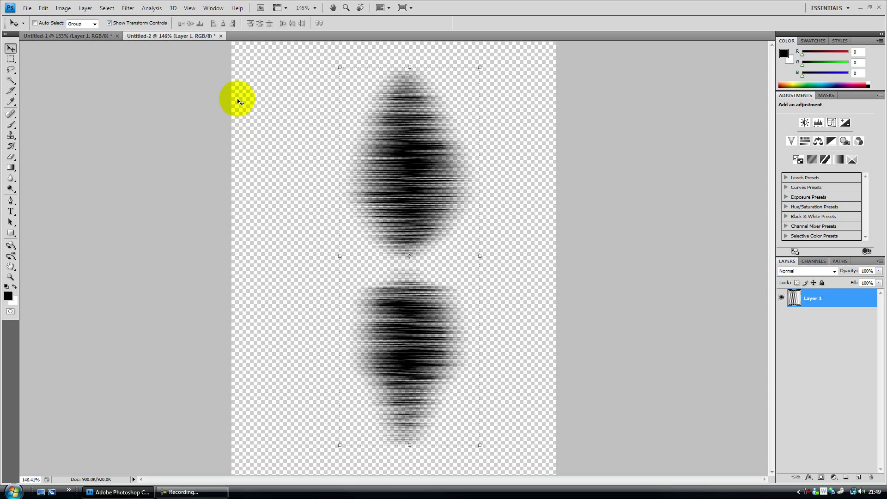
left_click(63, 8)
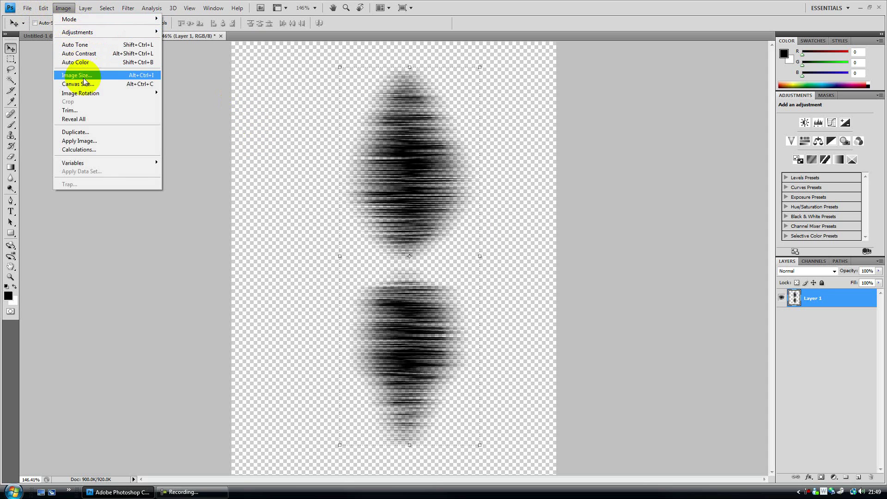
mouse_move(147, 94)
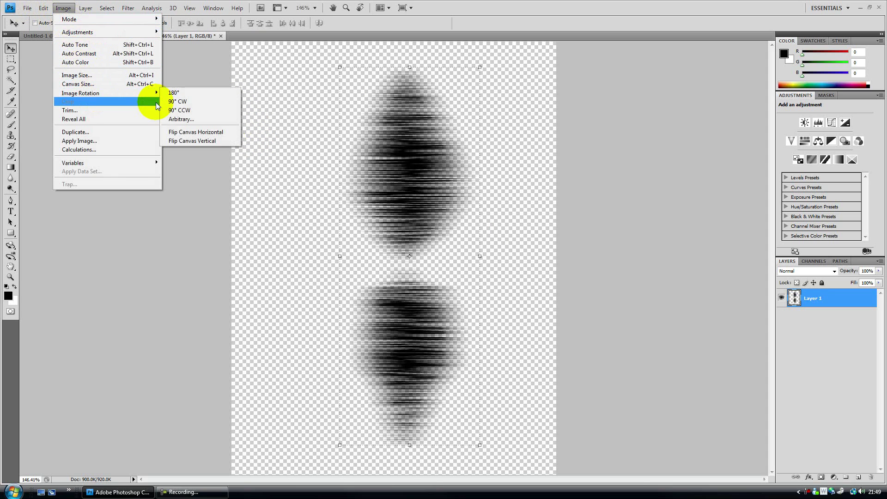
left_click(180, 109)
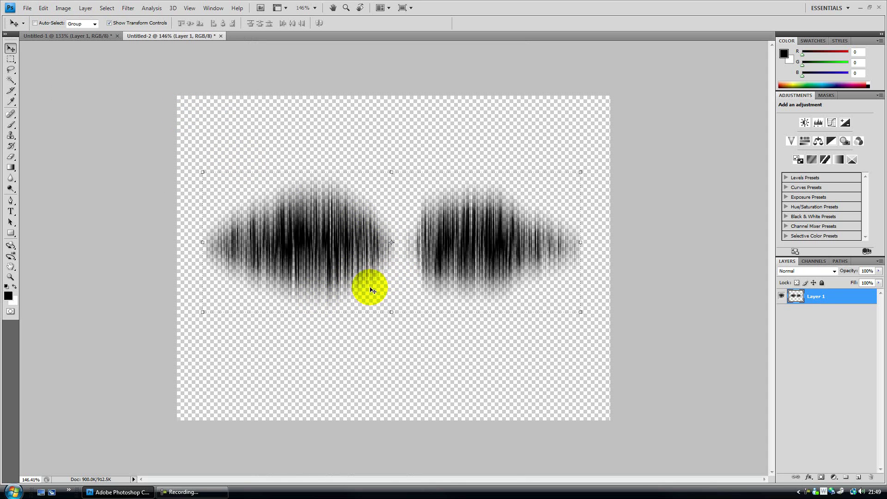
key("Return")
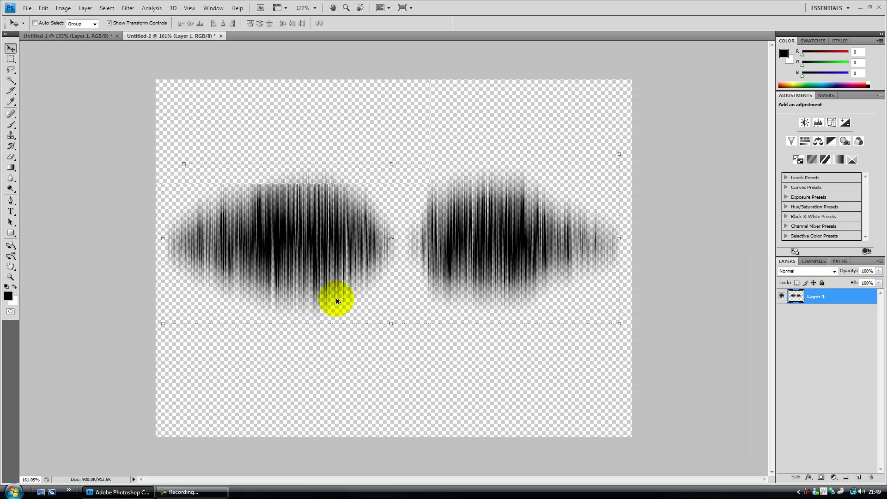
Step: Add a new Layer 2 and fill it with red (204, 24, 24)
left_click(828, 381)
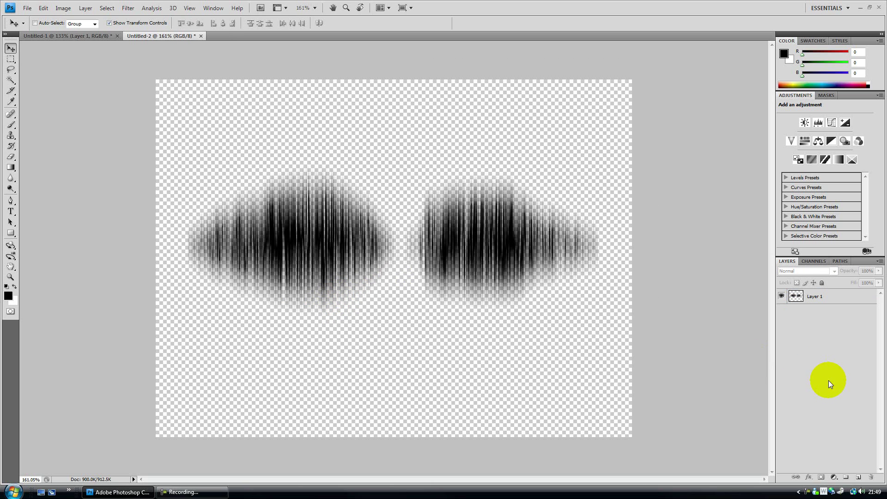
left_click(858, 479)
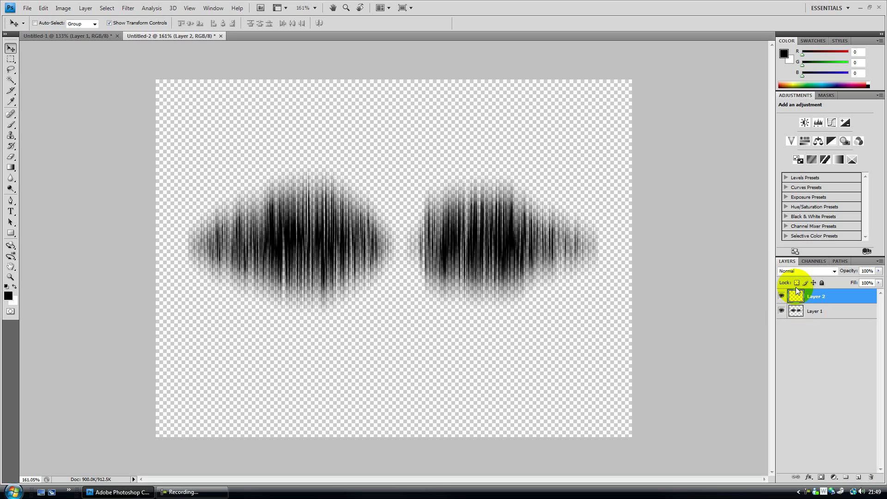
left_click(8, 296)
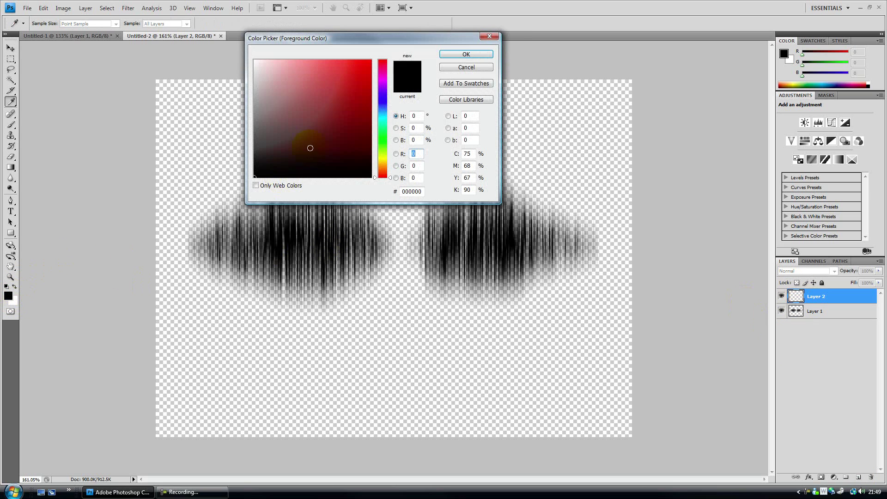
mouse_move(352, 105)
left_mouse_down()
mouse_move(368, 91)
mouse_move(337, 62)
mouse_move(358, 83)
left_mouse_up()
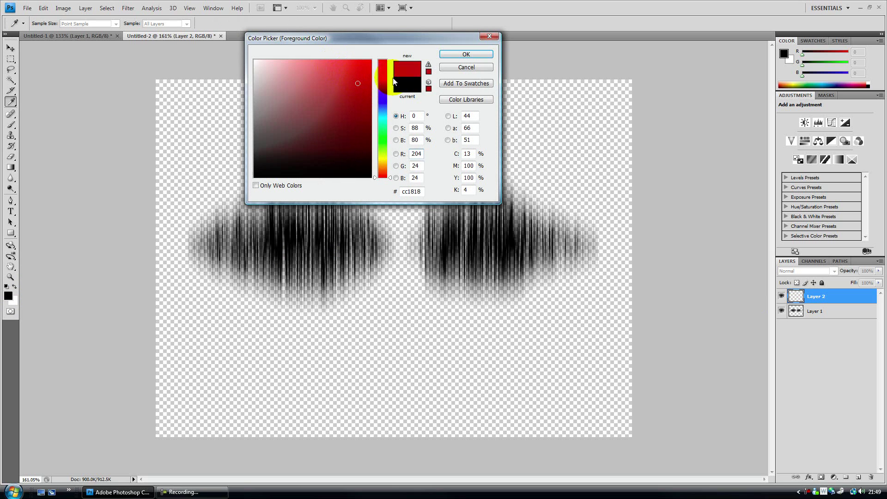
left_click(448, 58)
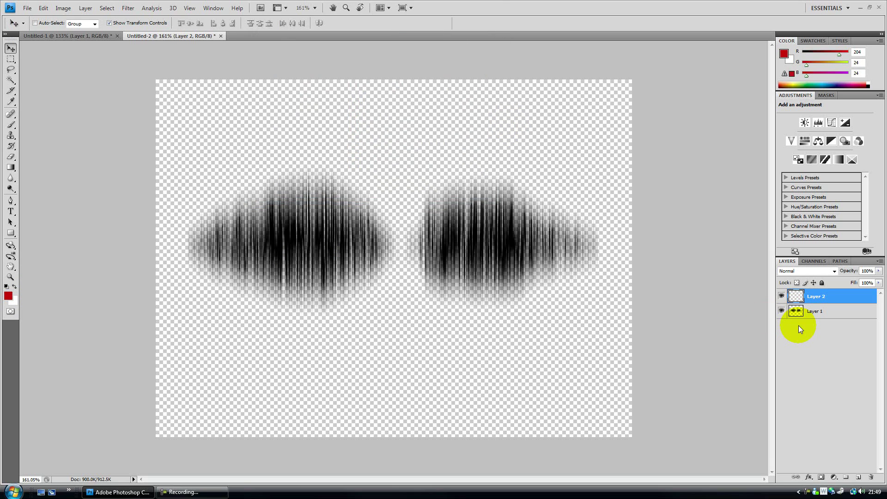
key("alt+BackSpace")
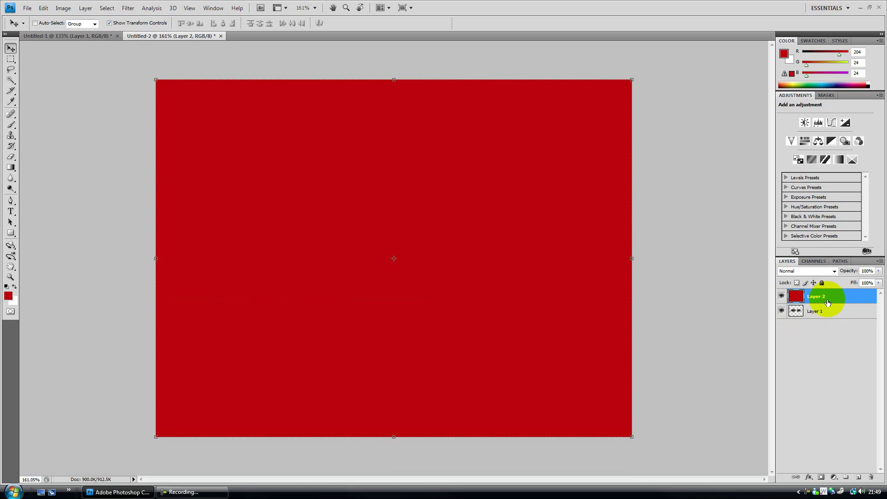
Step: Move the red Layer 2 below the waveform Layer 1, leaving Layer 1 selected
left_click_drag(813, 298, 825, 321)
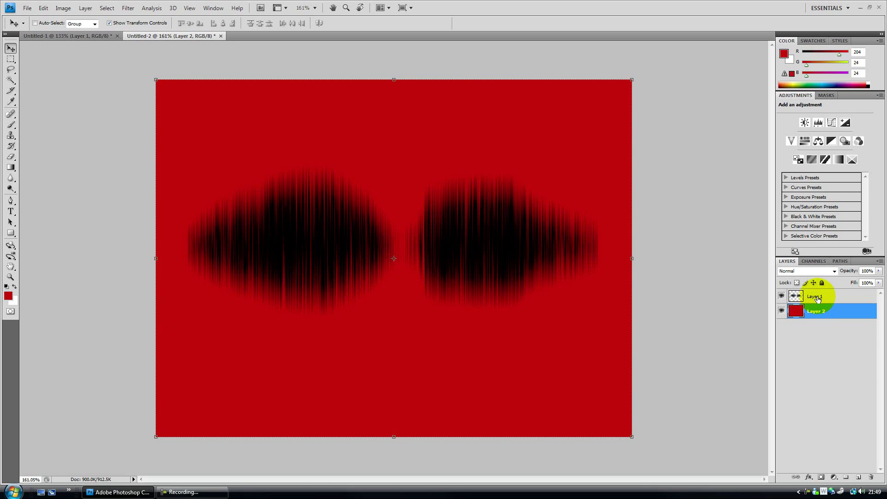
left_click(814, 298)
left_click(811, 311)
left_click(808, 298)
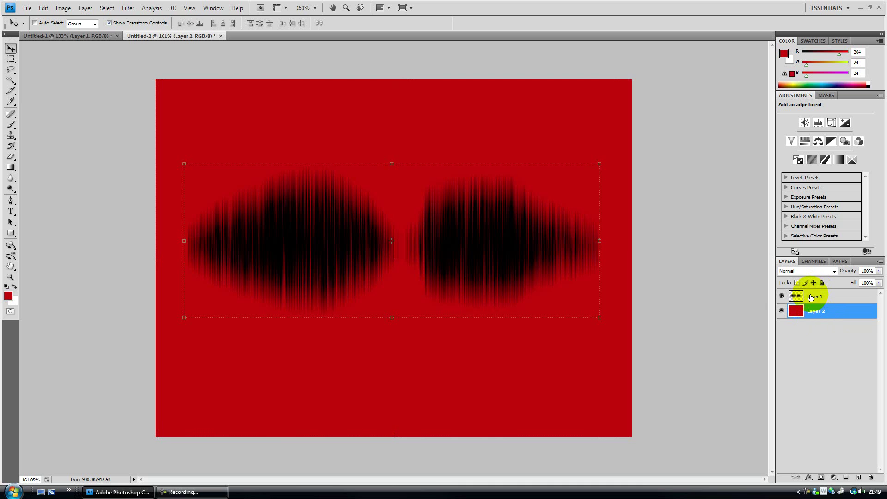
Step: Set the foreground colour to blue (26, 97, 201)
left_click(8, 296)
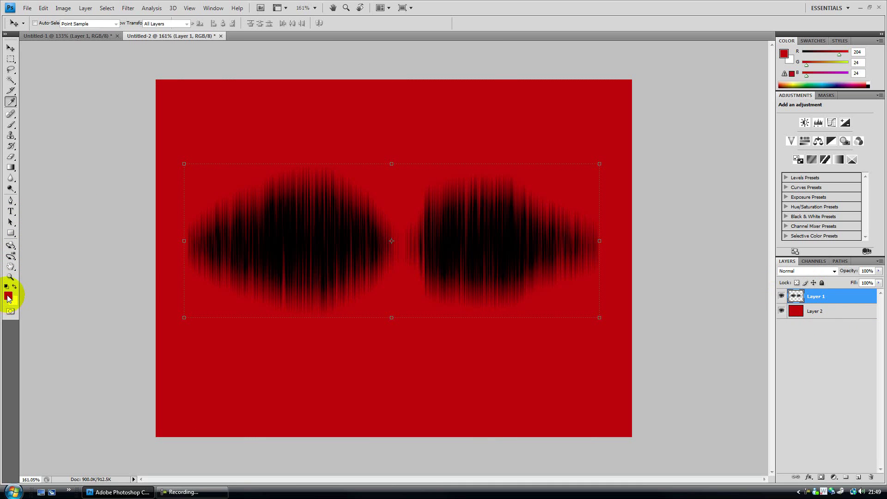
left_click(382, 98)
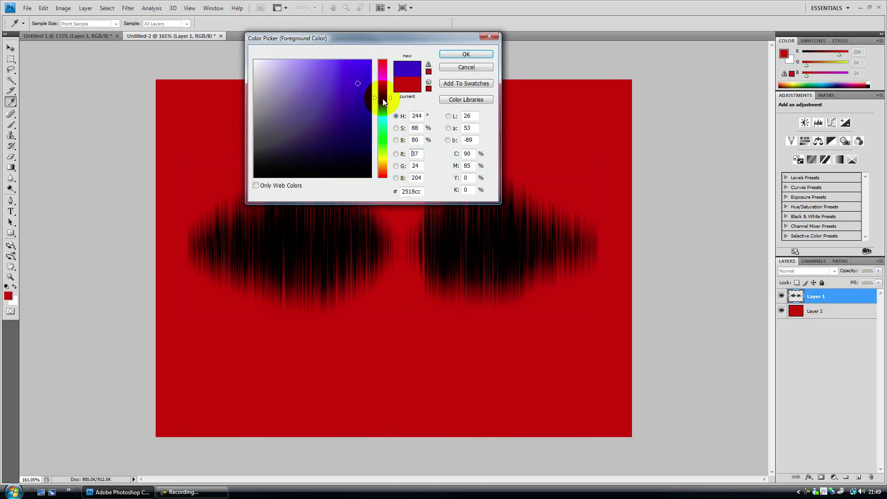
left_click_drag(353, 79, 332, 75)
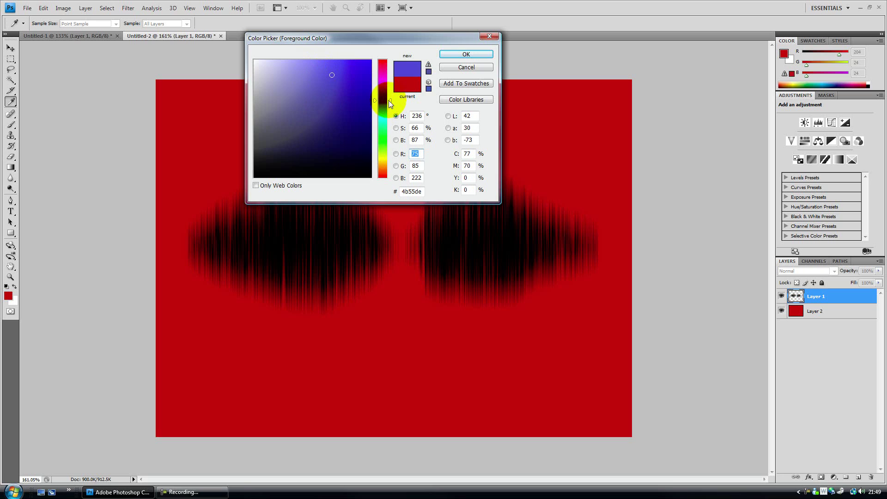
left_click_drag(388, 101, 390, 106)
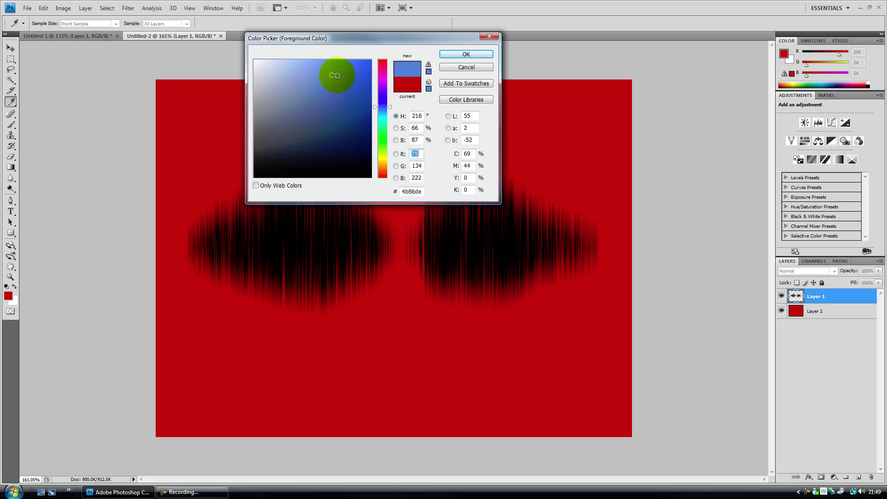
left_click(354, 87)
left_click(466, 54)
Step: Fill Layer 1 with the blue as a trial, then undo the fill
key("v")
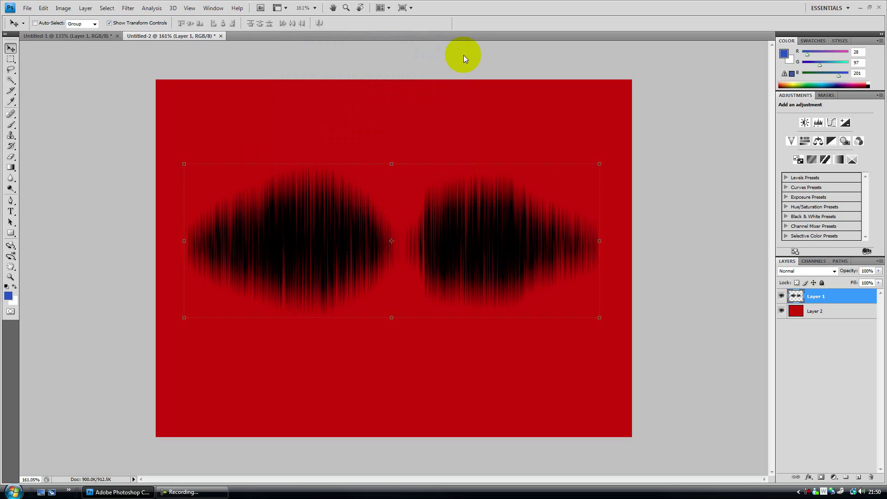
key("alt+BackSpace")
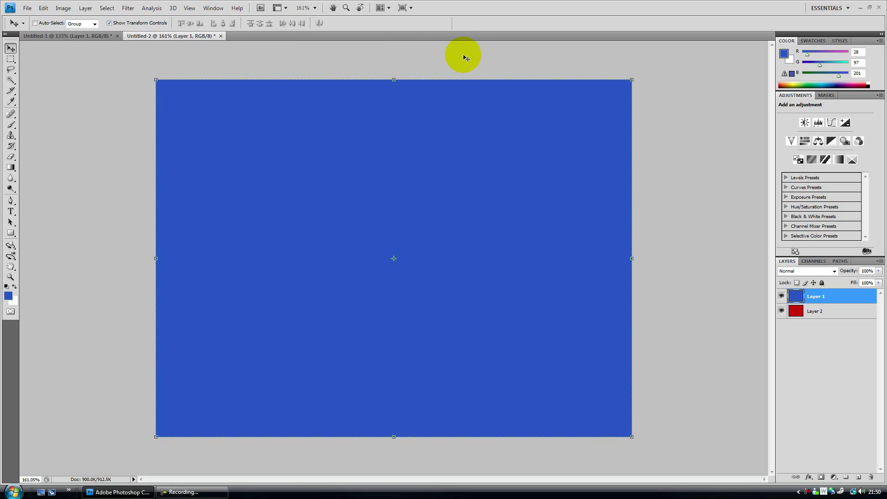
key("ctrl+z")
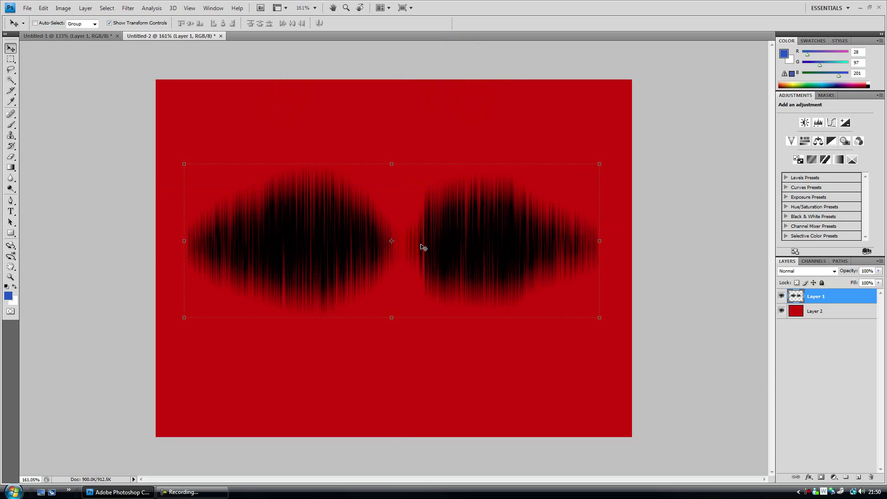
Step: Add a new Layer 3 above the waveform and fill it with blue
left_click(834, 311)
left_click(826, 295)
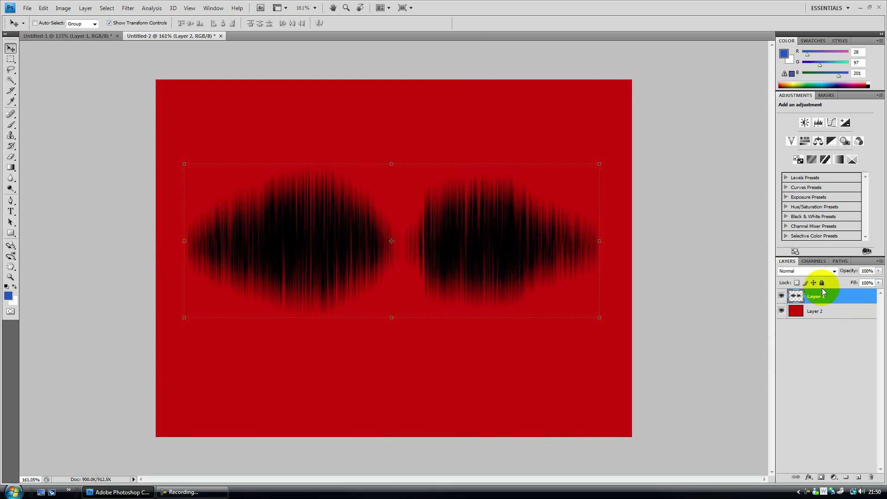
left_click(857, 478)
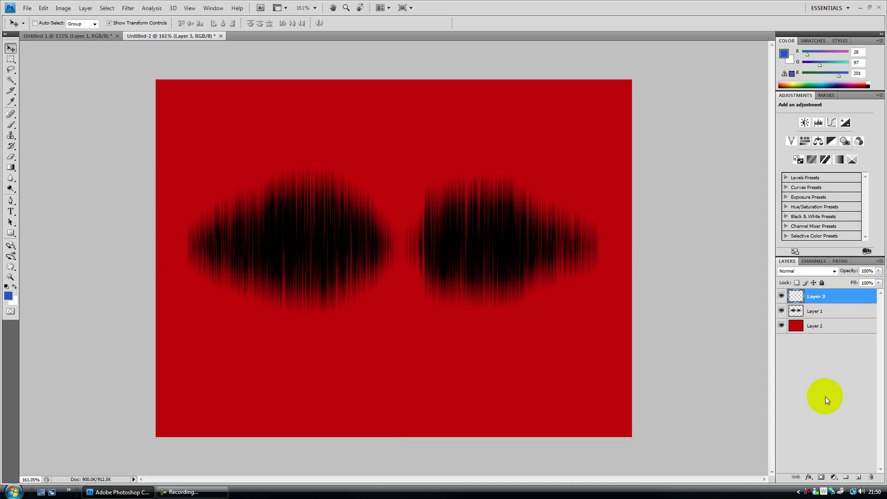
key("alt+BackSpace")
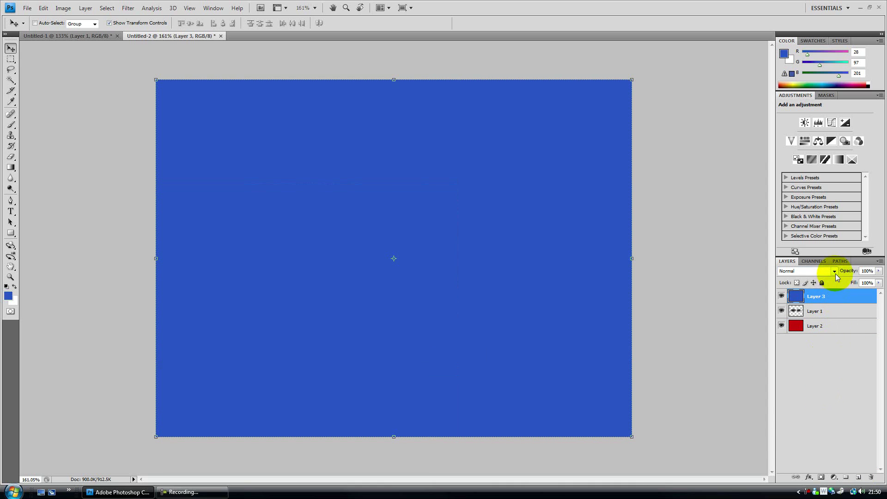
Step: Try Overlay and Darken blend modes on the blue layer, toggling the red layer to compare
left_click(834, 272)
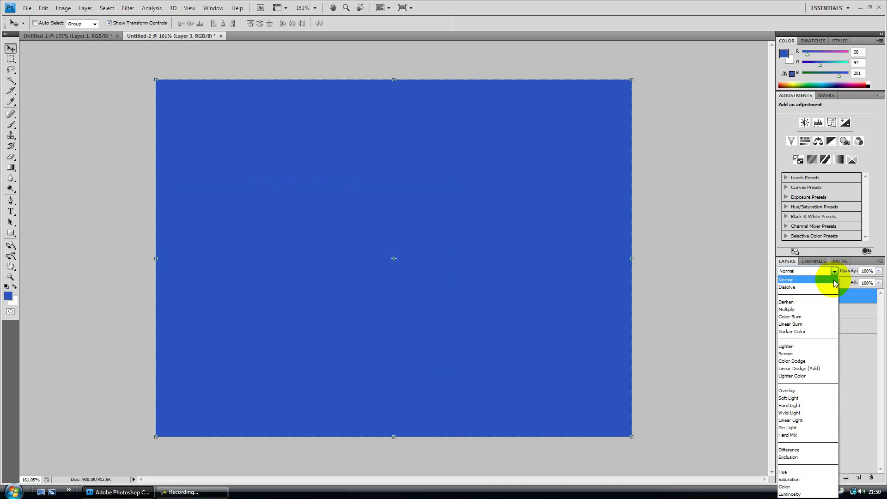
left_click(788, 391)
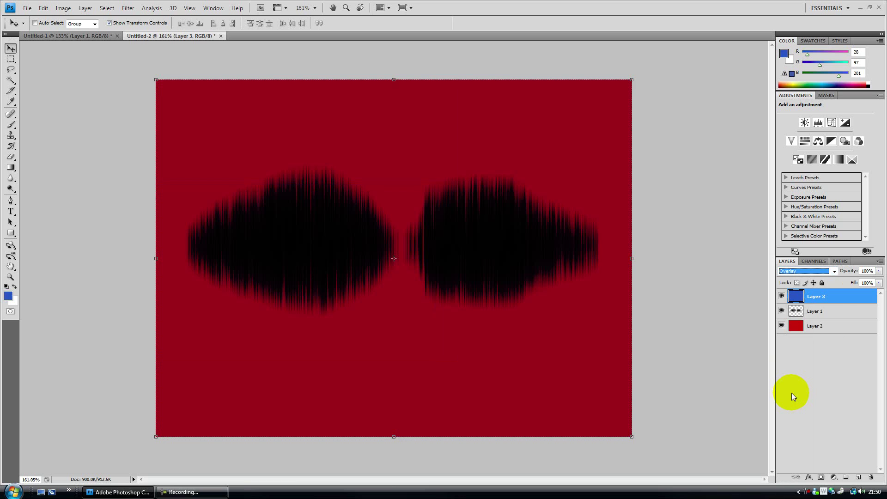
left_click(834, 271)
left_click(808, 306)
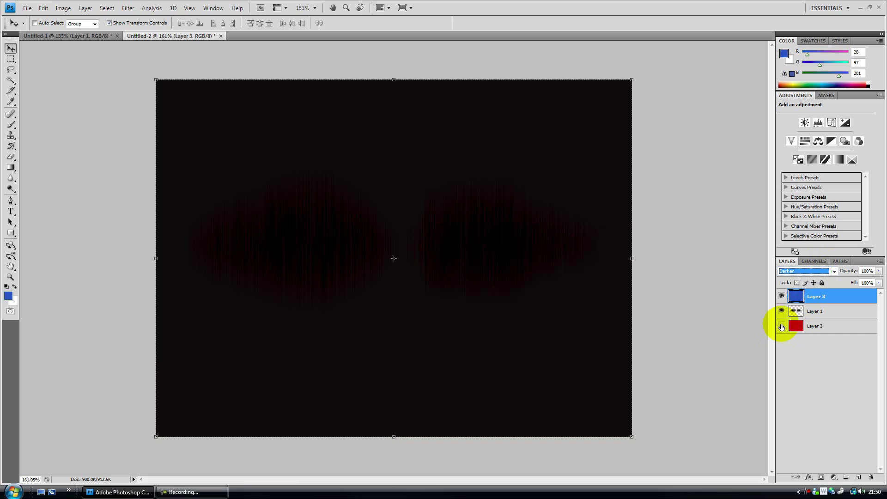
left_click(781, 327)
left_click(781, 327)
Step: Try Lighten, Overlay, Vivid Light, then settle on Color Dodge for the blue layer
left_click(826, 270)
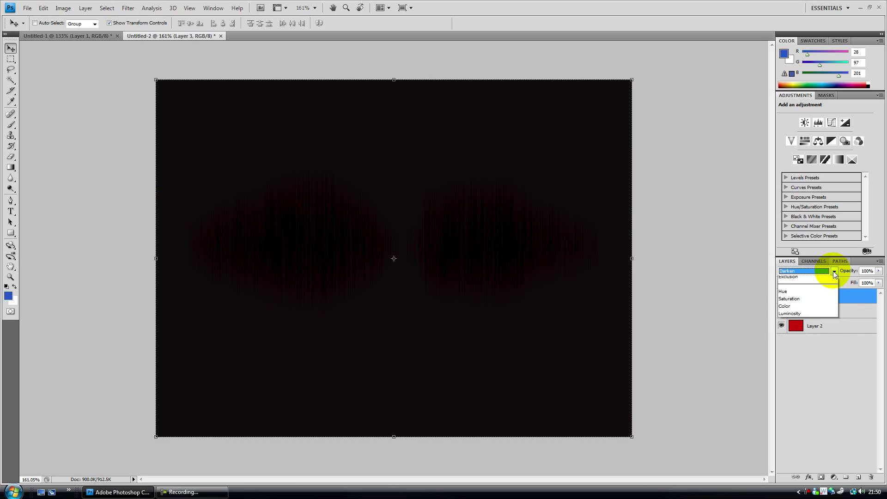
left_click(795, 346)
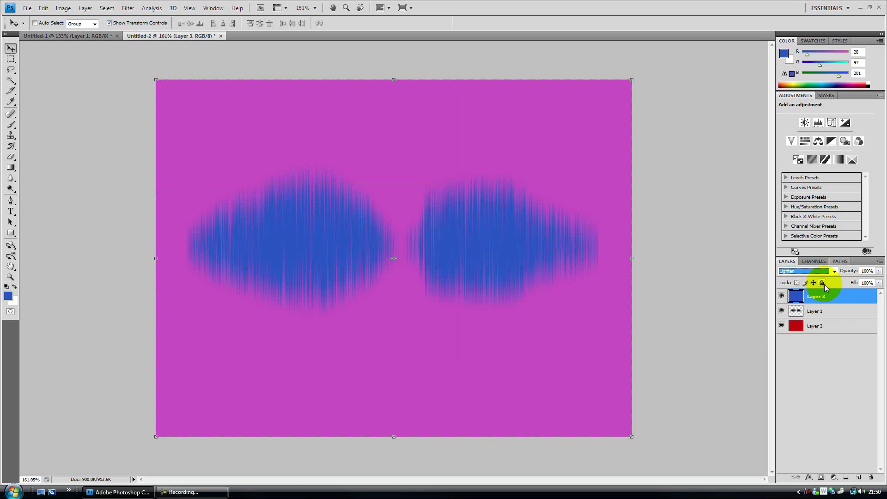
left_click(833, 272)
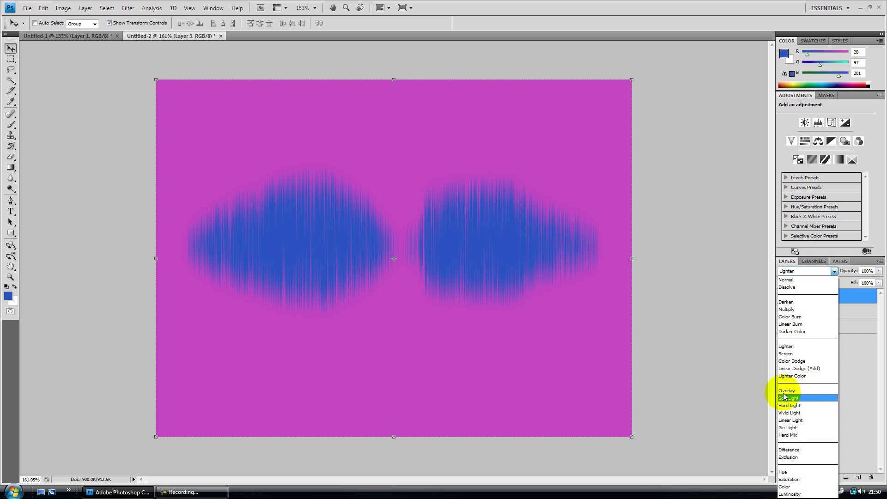
left_click(787, 391)
left_click(834, 271)
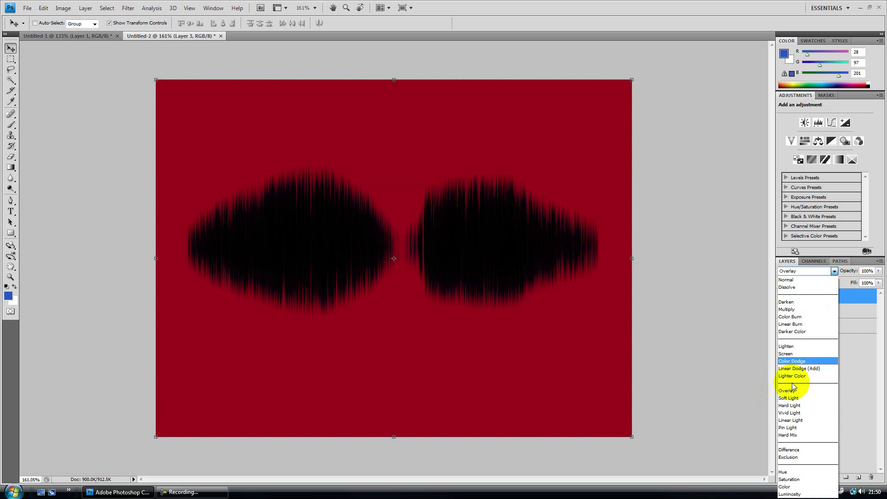
left_click(790, 412)
left_click(834, 272)
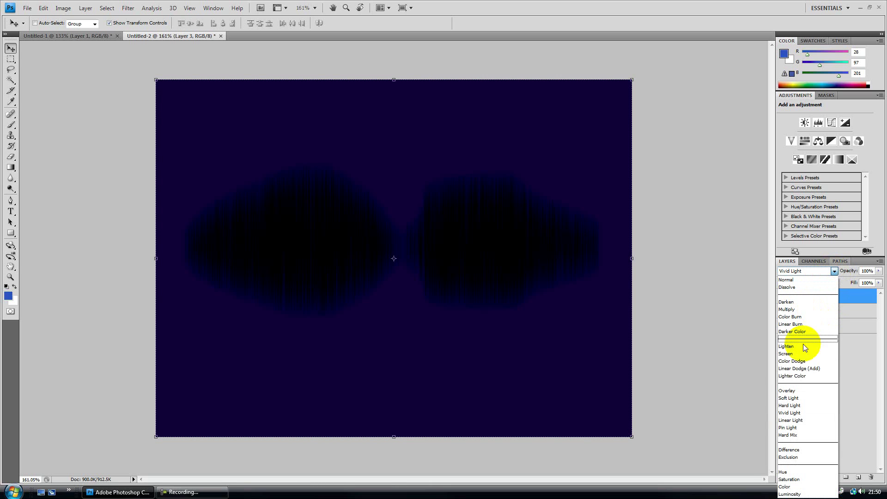
left_click(803, 362)
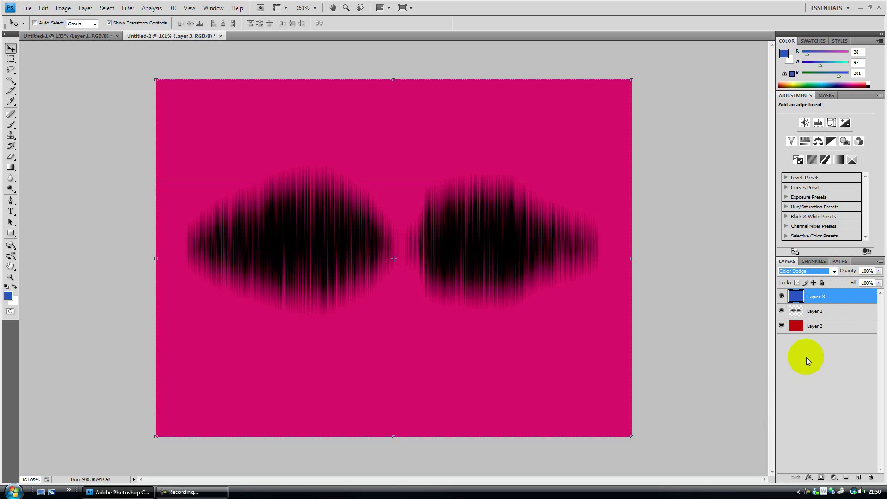
left_click(834, 272)
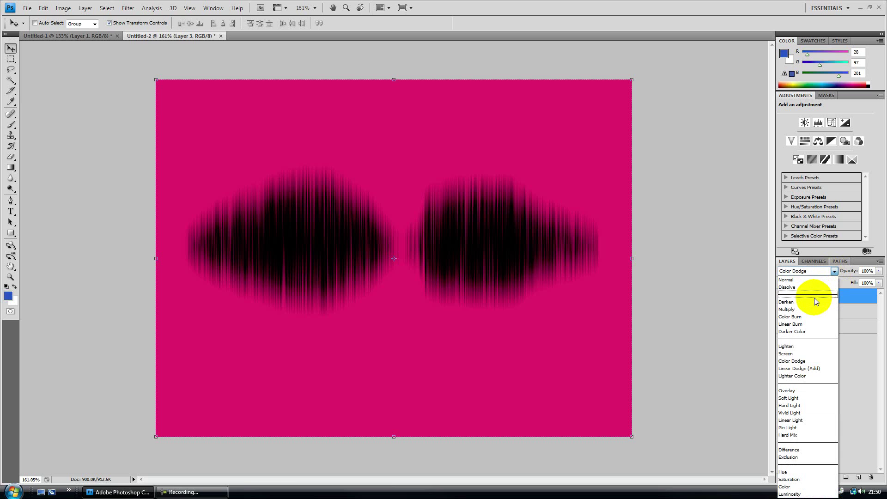
left_click(852, 366)
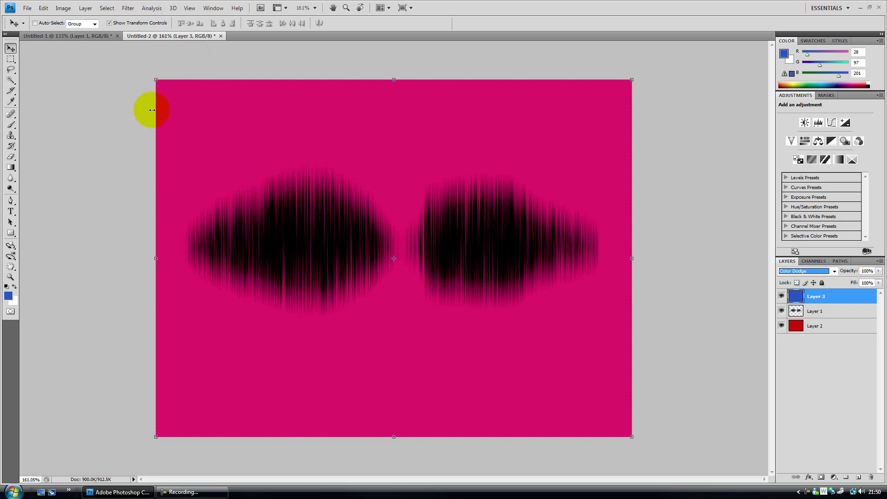
Step: Compare against the Untitled-1 document, then return to Untitled-2
left_click(81, 36)
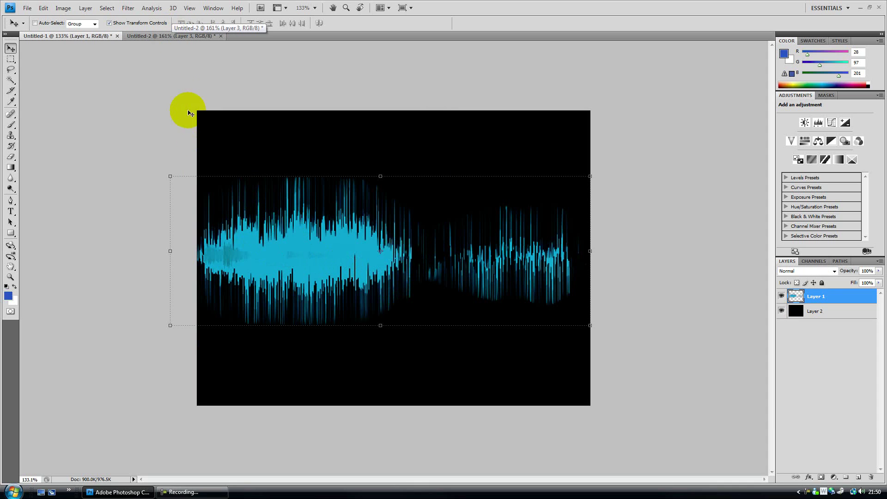
left_click(177, 35)
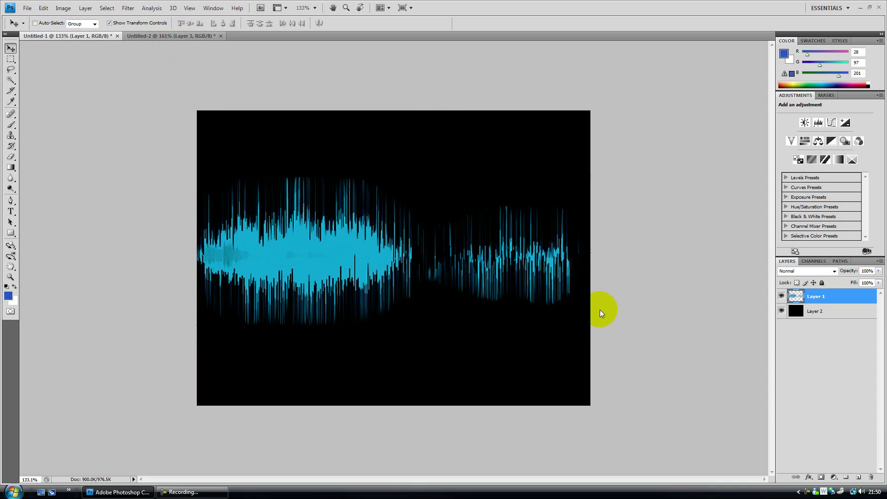
Step: Hide the blue Layer 3 and fill the red Layer 2 with solid black
left_click(781, 296)
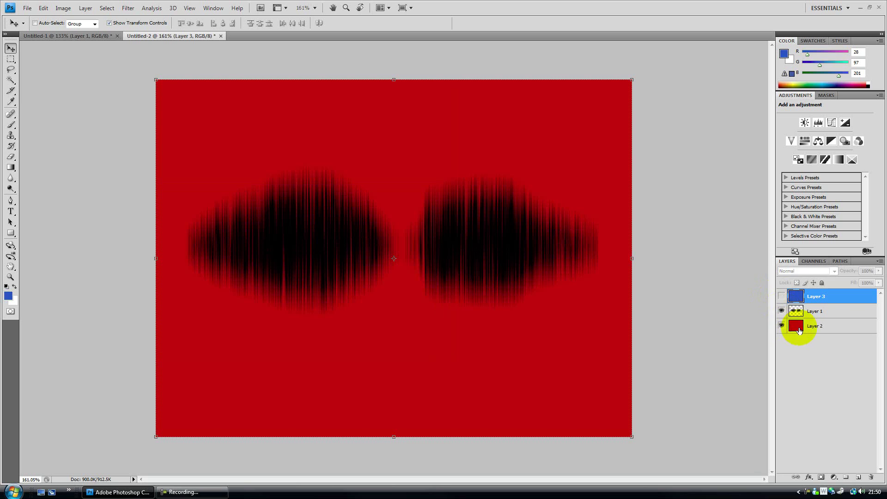
left_click(793, 326)
left_click(6, 286)
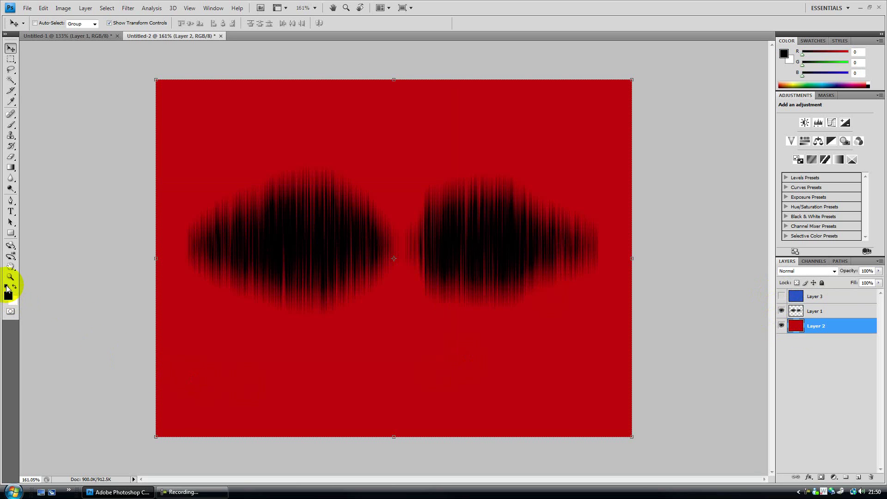
key("alt+BackSpace")
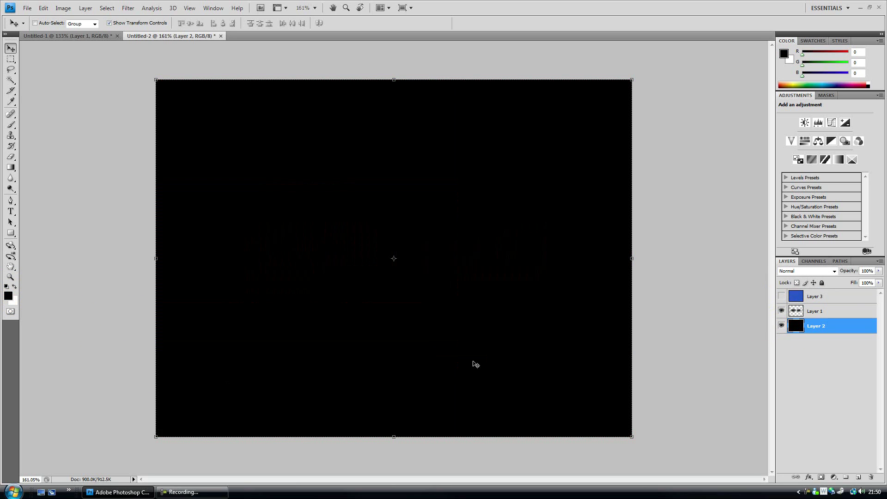
Step: Select the waveform Layer 1, glance at the Filter menu without applying anything, and hide Layer 2
left_click(812, 310)
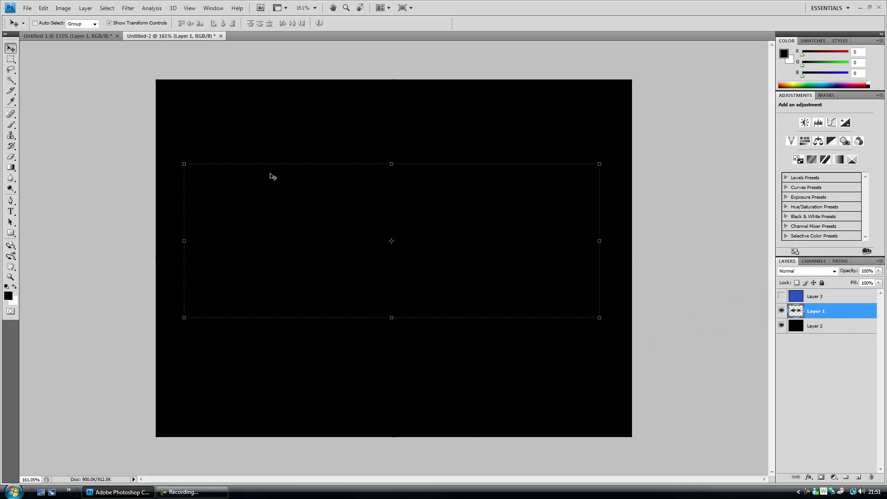
left_click(127, 9)
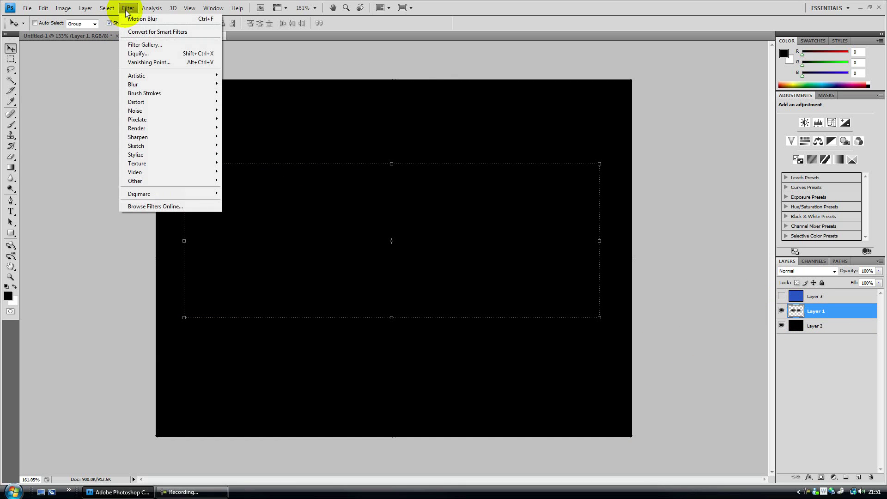
left_click(74, 240)
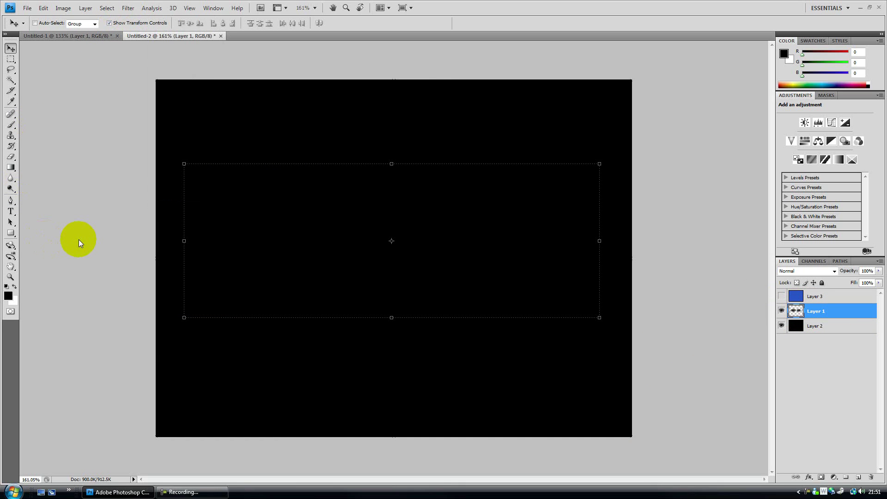
left_click(781, 327)
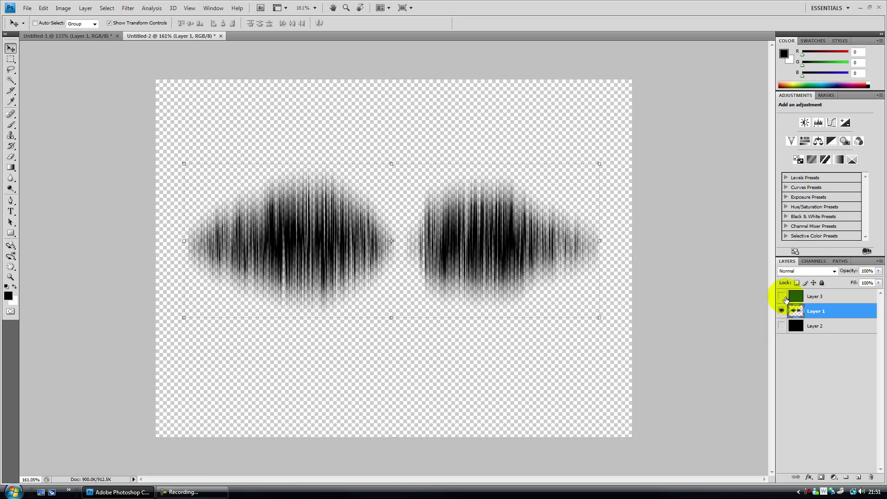
Step: Move the blue Layer 3 to the bottom of the stack and make it visible
left_click(808, 298)
left_click_drag(808, 298, 790, 347)
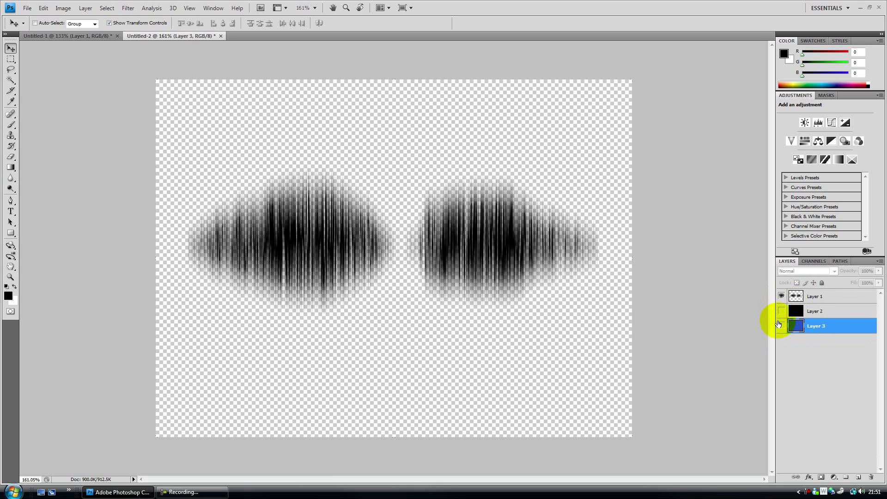
left_click(781, 327)
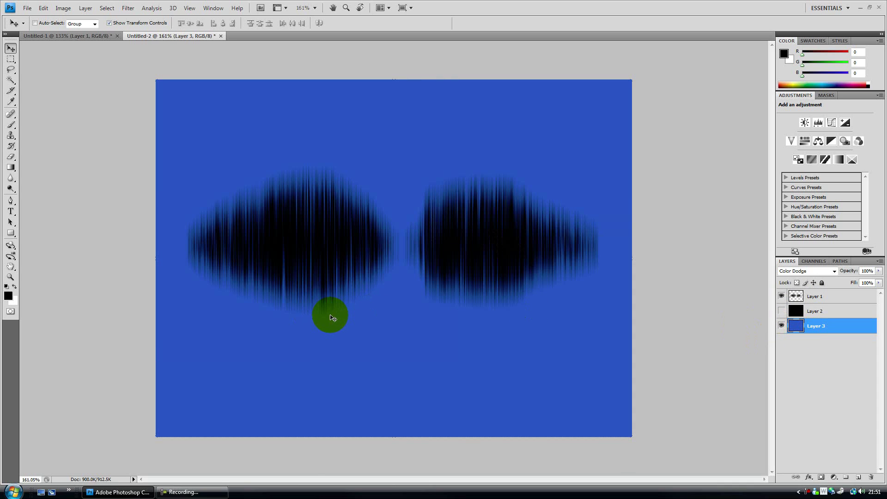